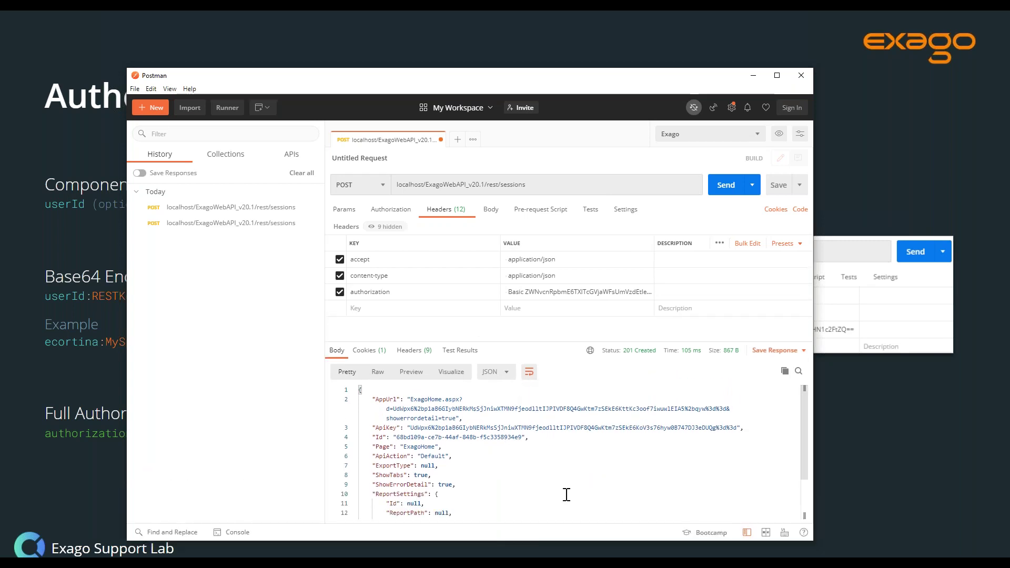
mouse_move(30, 538)
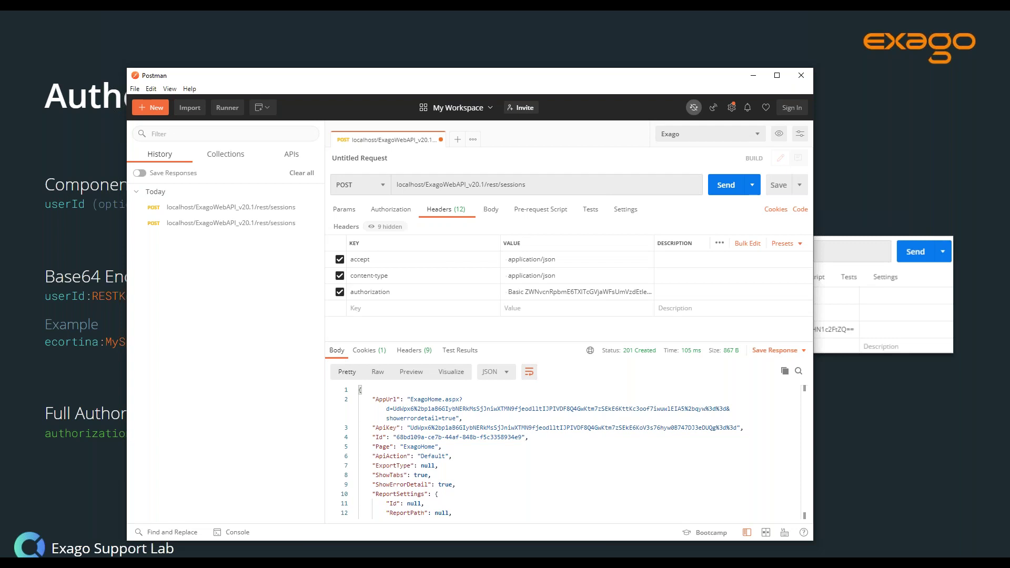
- Copy the new session's Id and duplicate the sessions request into a new tab
left_click(398, 437)
left_click_drag(424, 438, 523, 438)
key("ctrl+c")
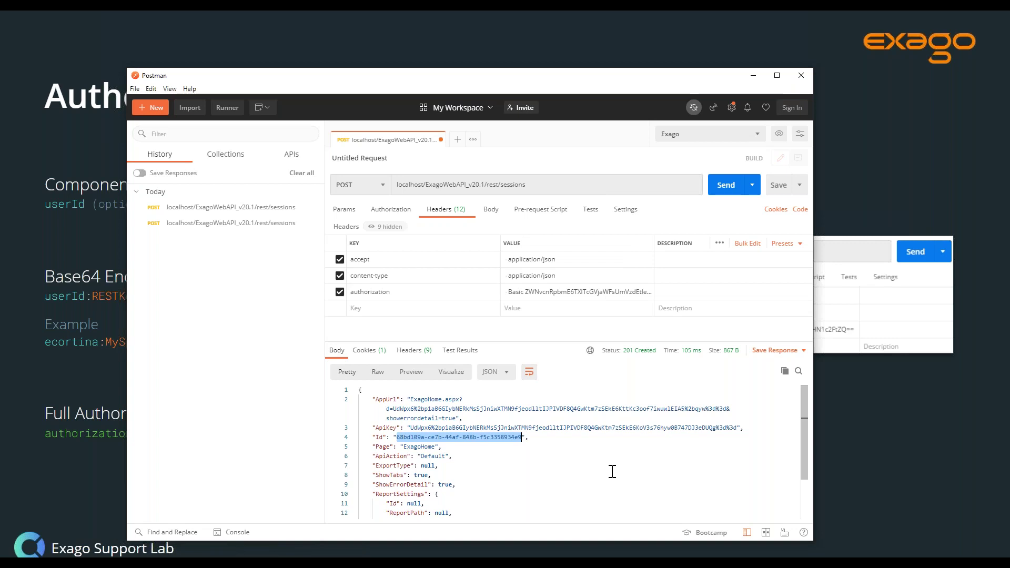
left_click(608, 472)
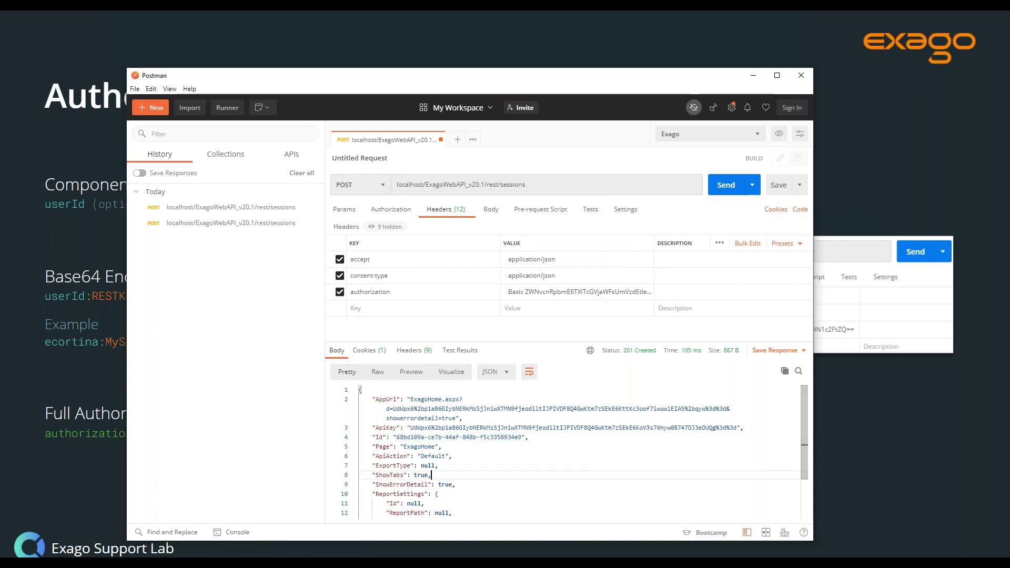
right_click(390, 143)
left_click(428, 150)
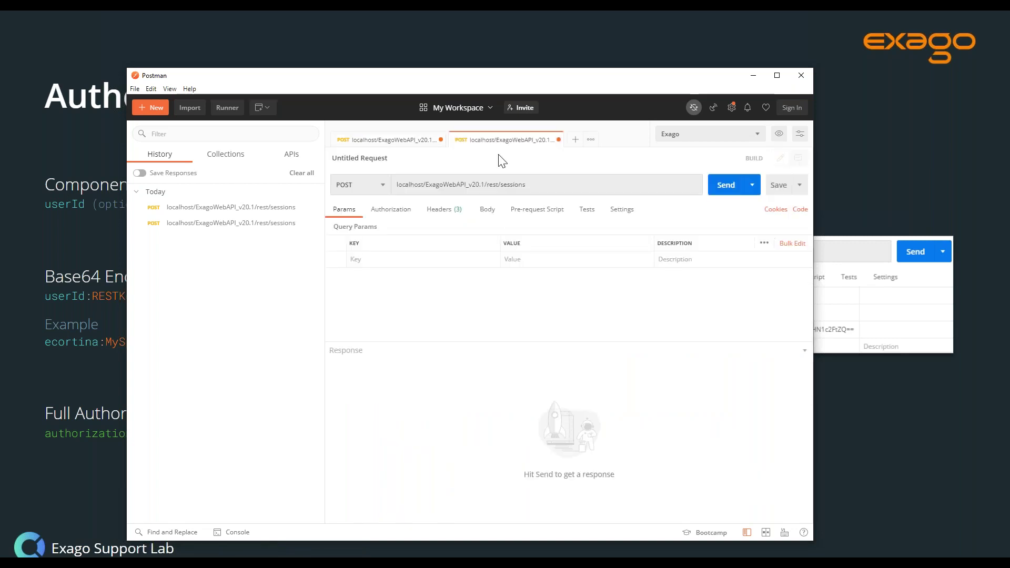
left_click(373, 148)
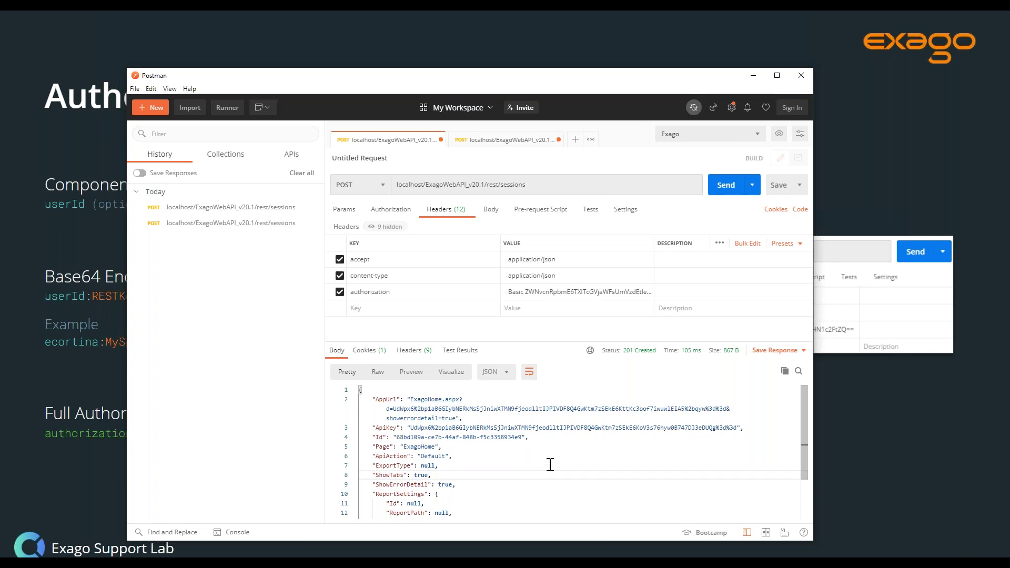
left_click(496, 143)
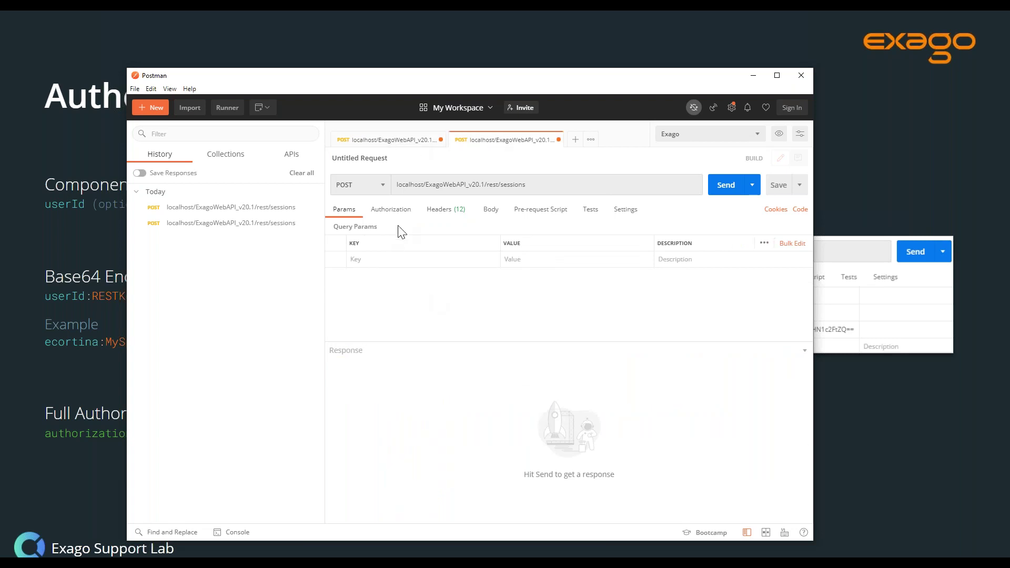
- Add a sid query parameter holding the copied session Id and set the method to GET
left_click(384, 260)
type("sid")
key("ctrl+v")
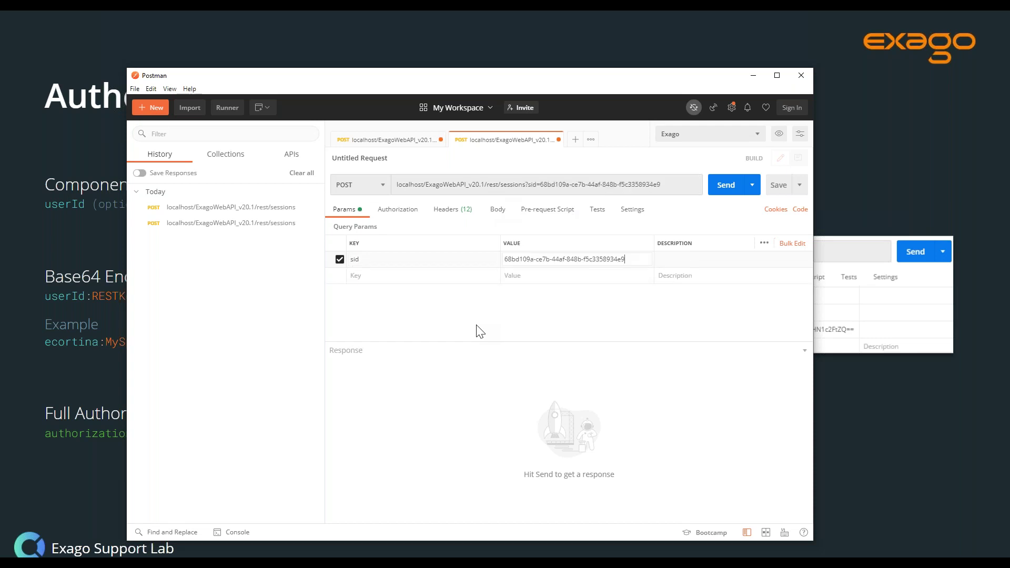
left_click(491, 313)
left_click(381, 192)
left_click(364, 207)
- Change the URL endpoint from sessions to parameters and send, listing companyId, filterValue, logoPath and OrderDate
double_click(513, 185)
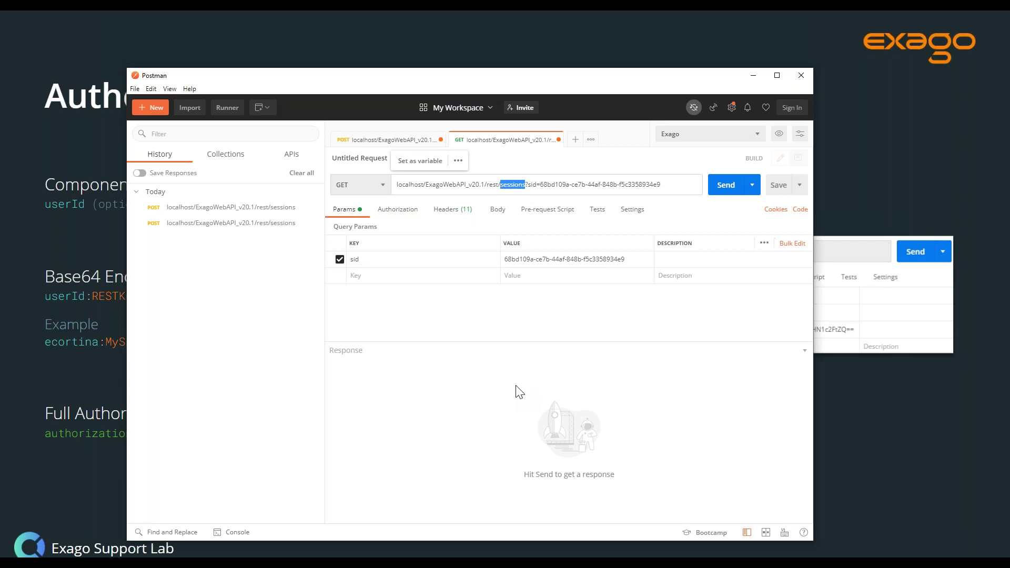
type("parameters")
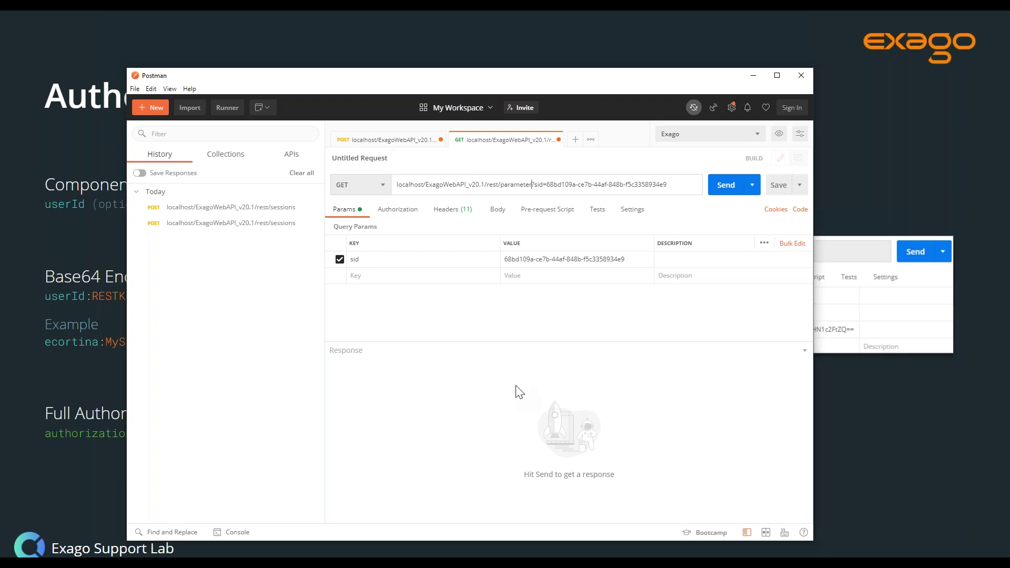
left_click(515, 361)
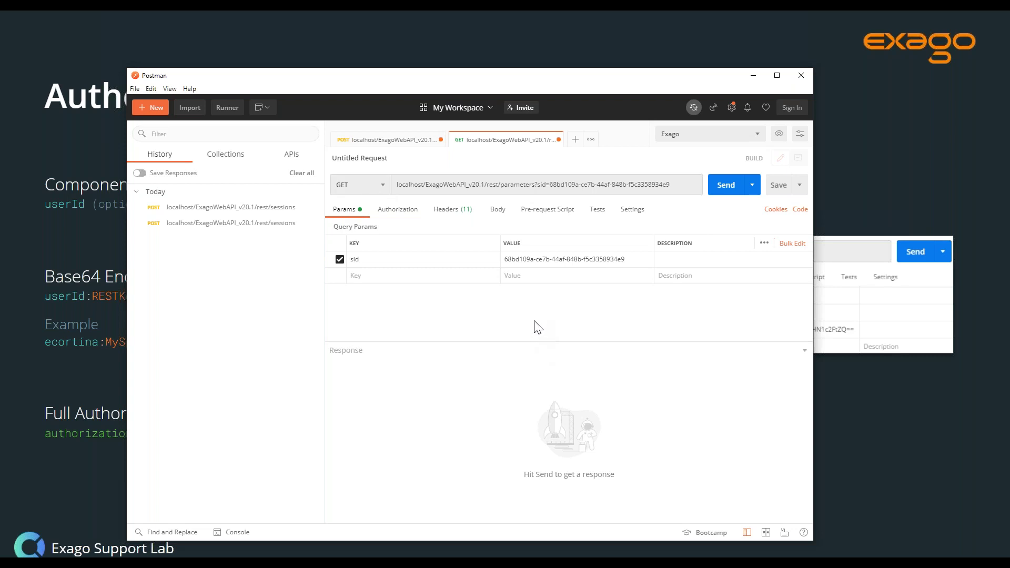
left_click(721, 188)
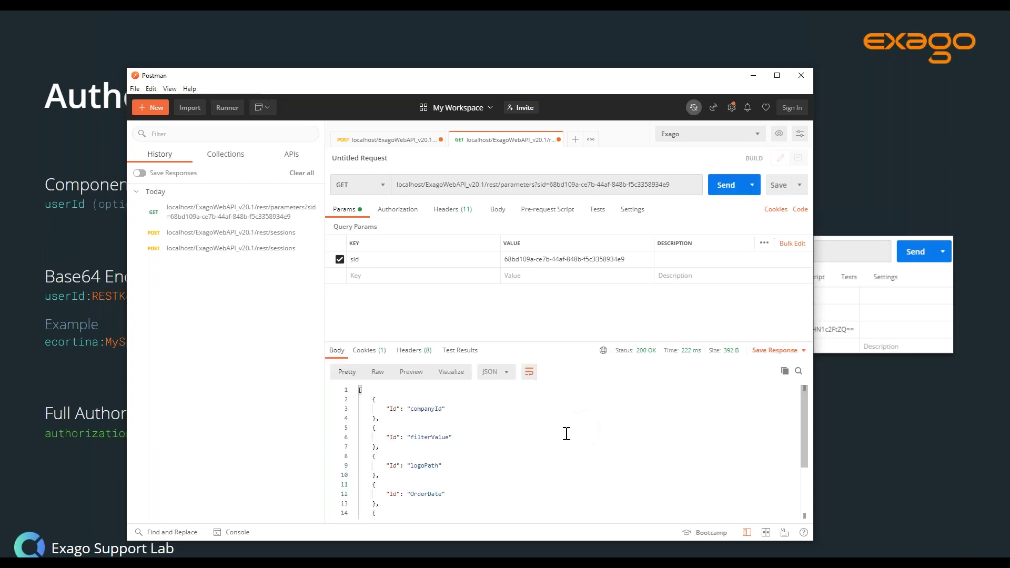
- Copy userId from the response, request rest/parameters/userId with the sid, and select the returned JSON
scroll(433, 421, "down", 3)
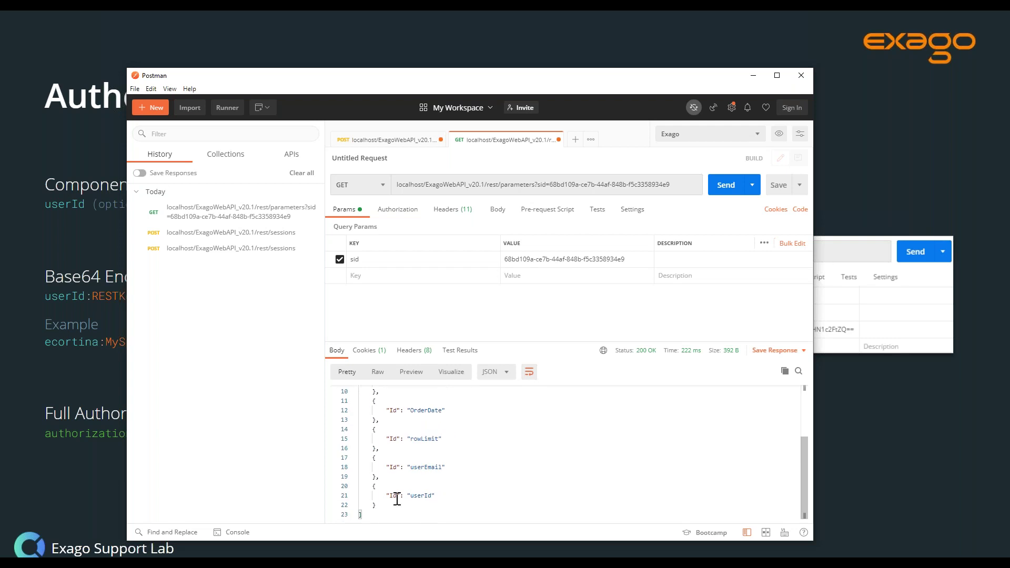
left_click(506, 497)
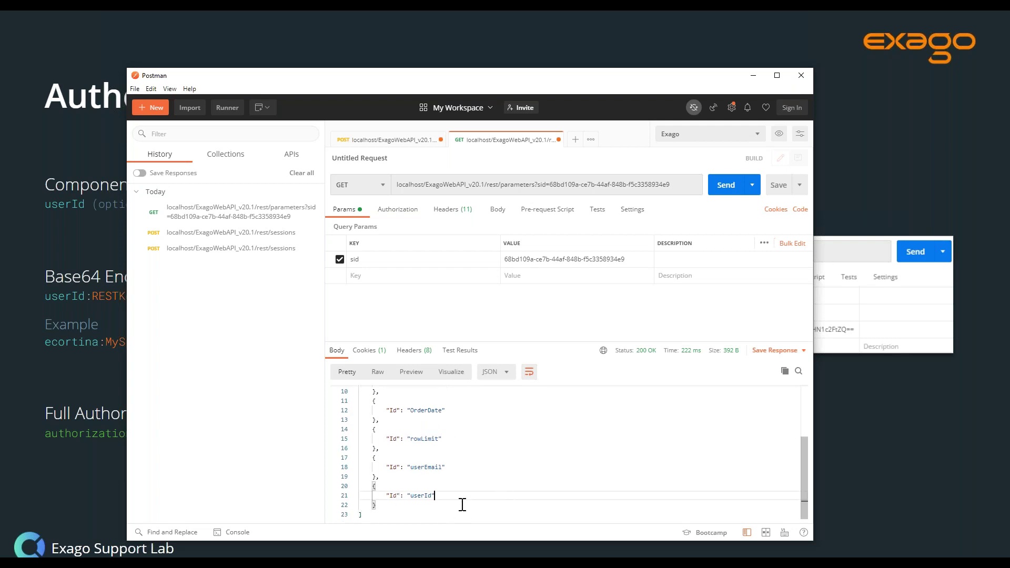
scroll(463, 505, "up", 1)
scroll(452, 491, "up", 1)
scroll(452, 491, "down", 1)
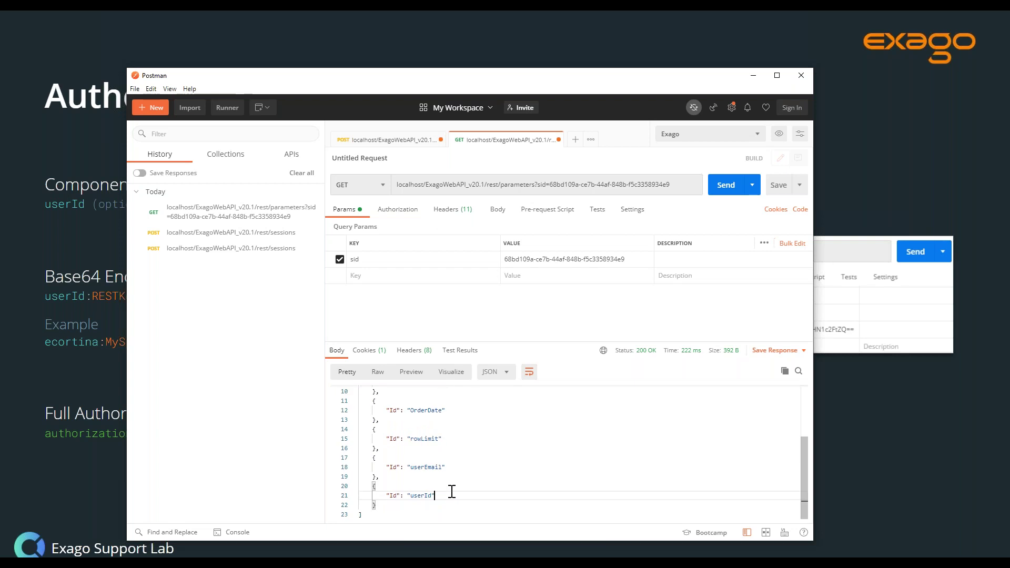
double_click(425, 496)
key("ctrl+c")
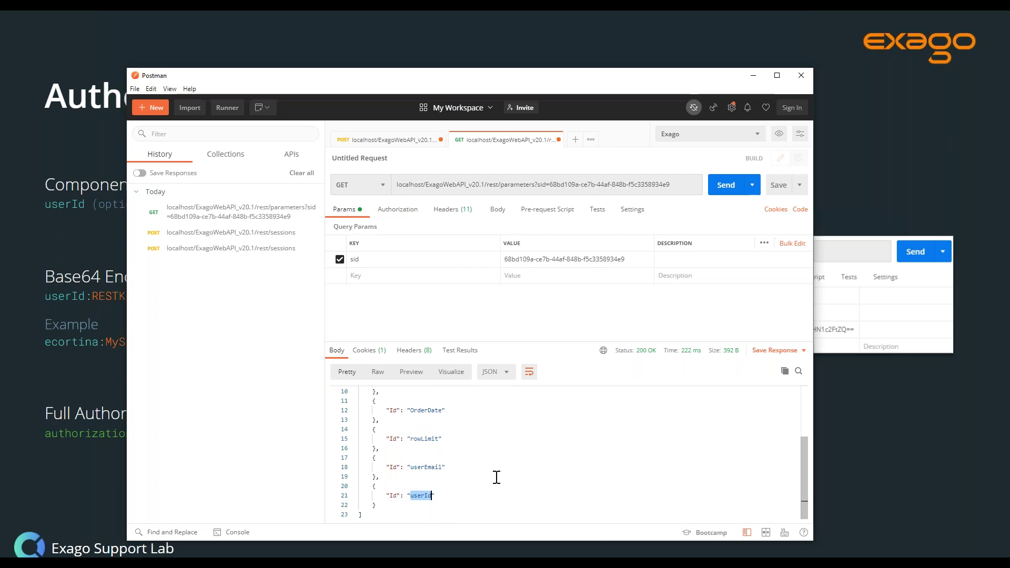
left_click(536, 184)
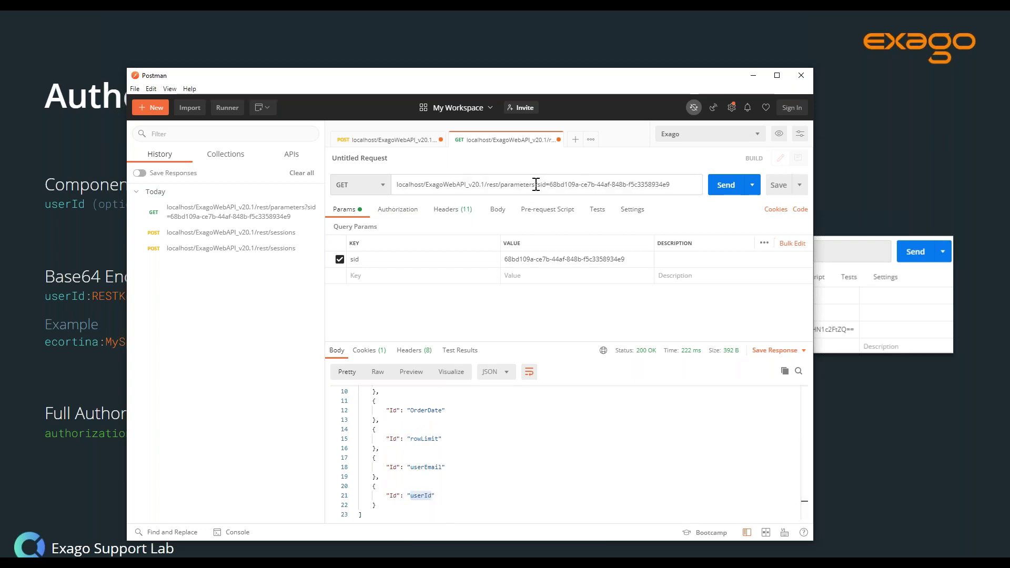
type("/")
key("ctrl+v")
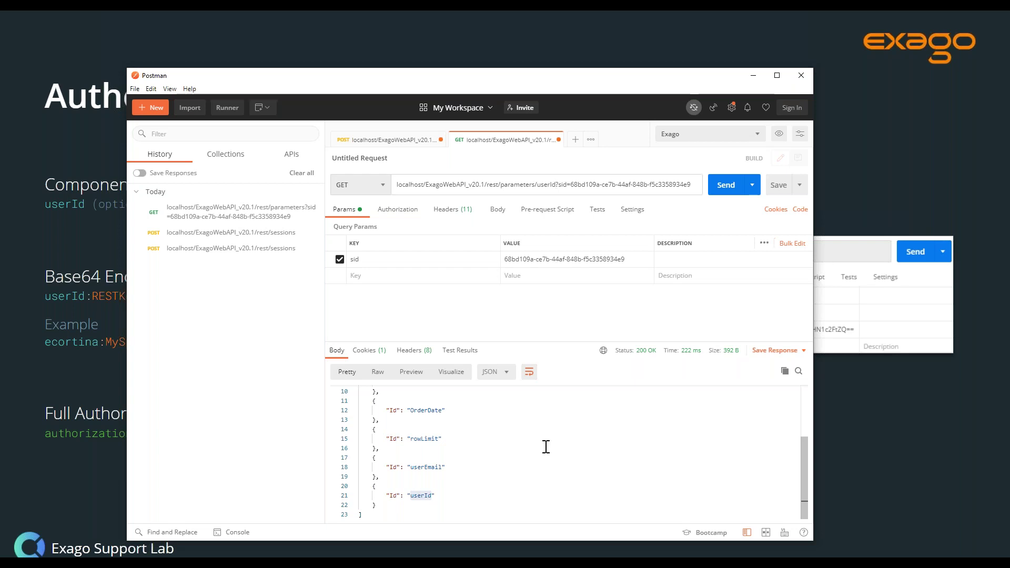
left_click(725, 185)
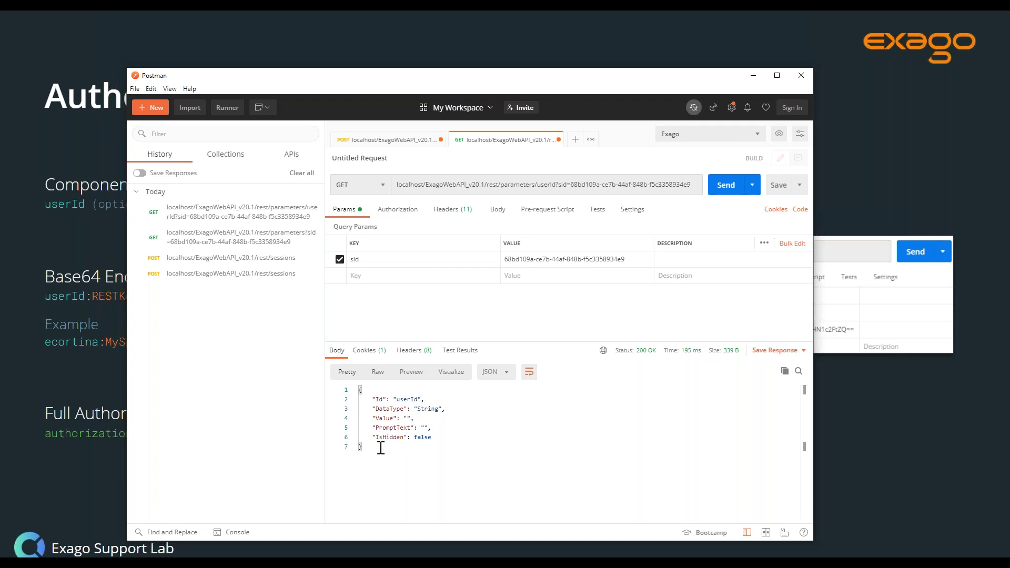
key("ctrl+a")
key("ctrl+c")
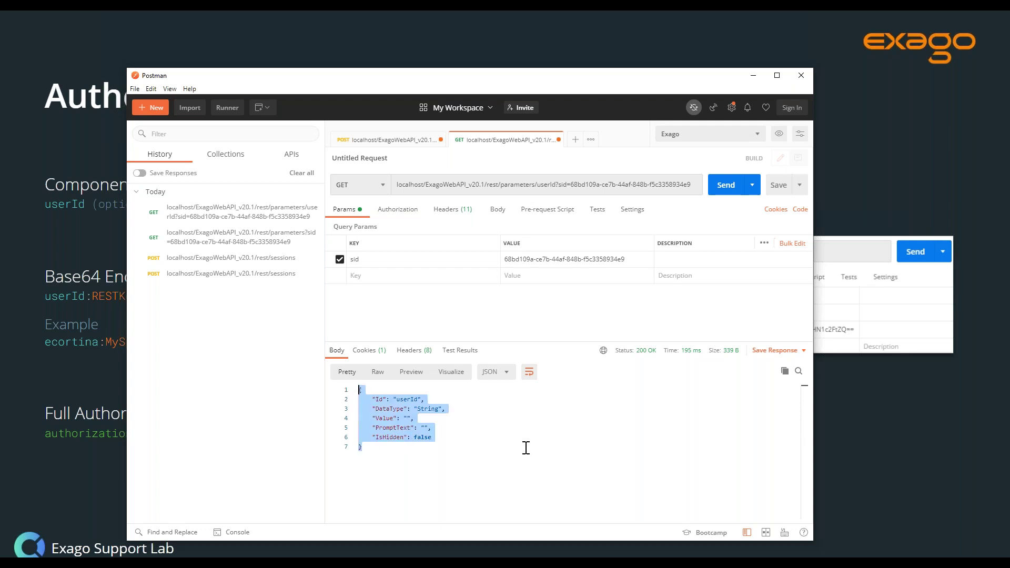
- Make the request a PATCH with a raw body containing the pasted userId parameter JSON
left_click(527, 447)
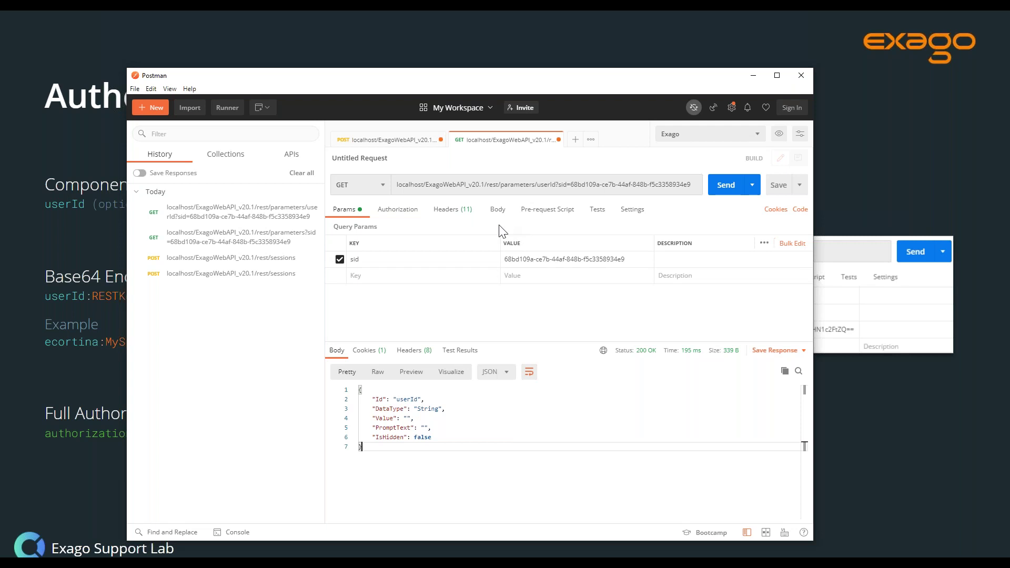
left_click(496, 211)
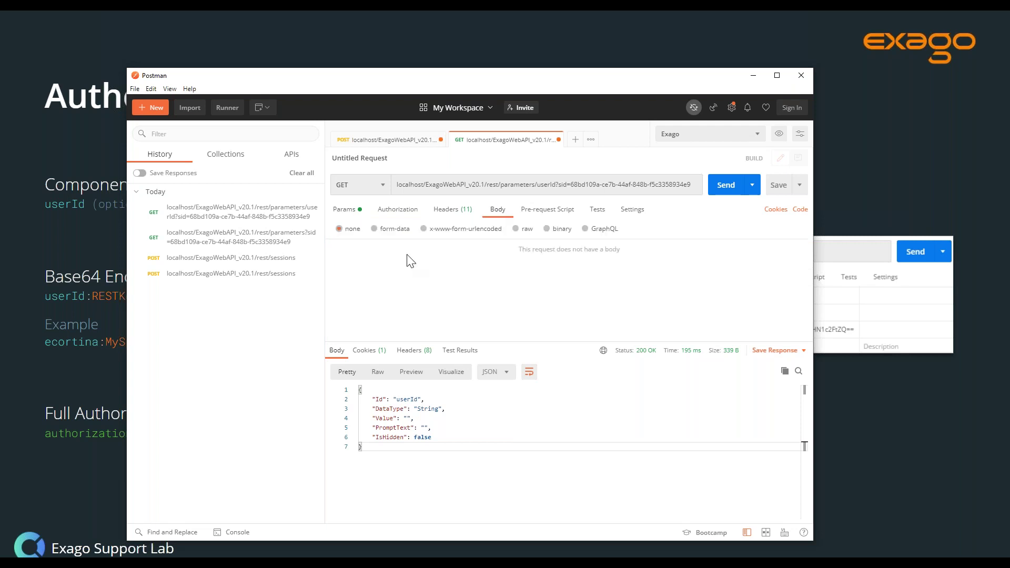
left_click(376, 182)
left_click(354, 260)
left_click(527, 229)
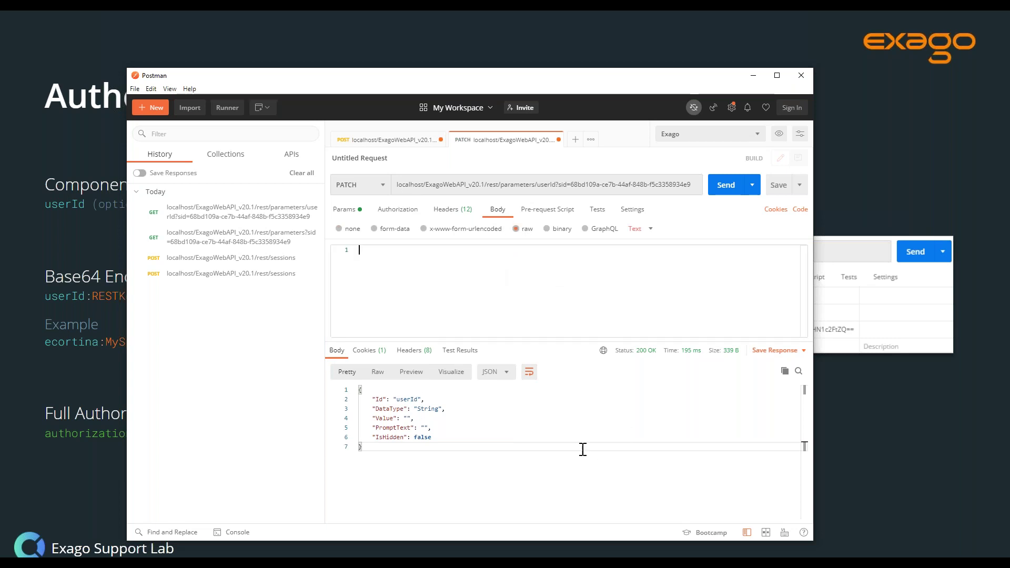
key("ctrl+v")
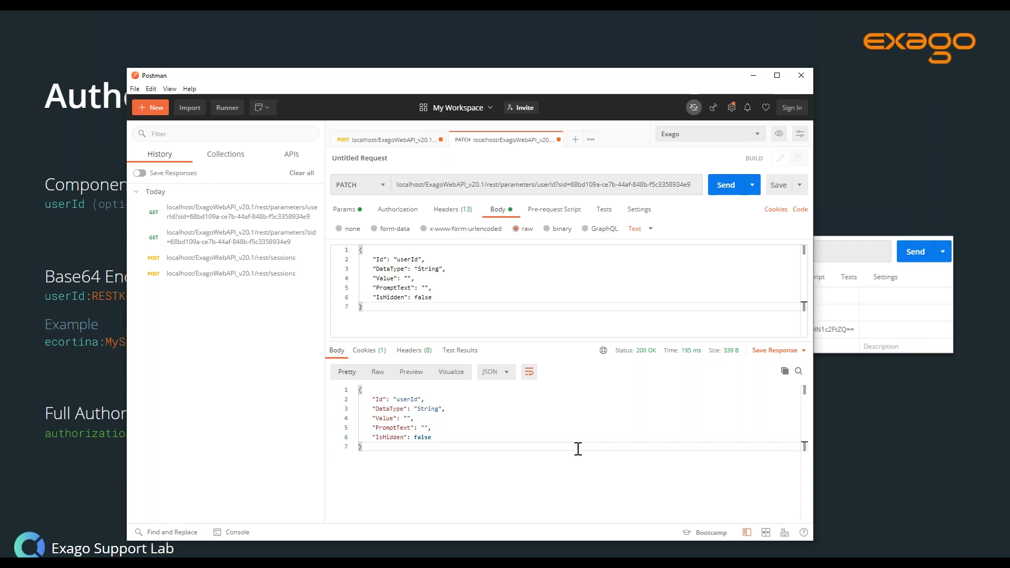
- Trim the body to just Value, fill it with the user's ID, and send the PATCH
left_click(457, 298)
left_click_drag(403, 300, 363, 251)
key("BackSpace")
key("BackSpace")
left_click(408, 260)
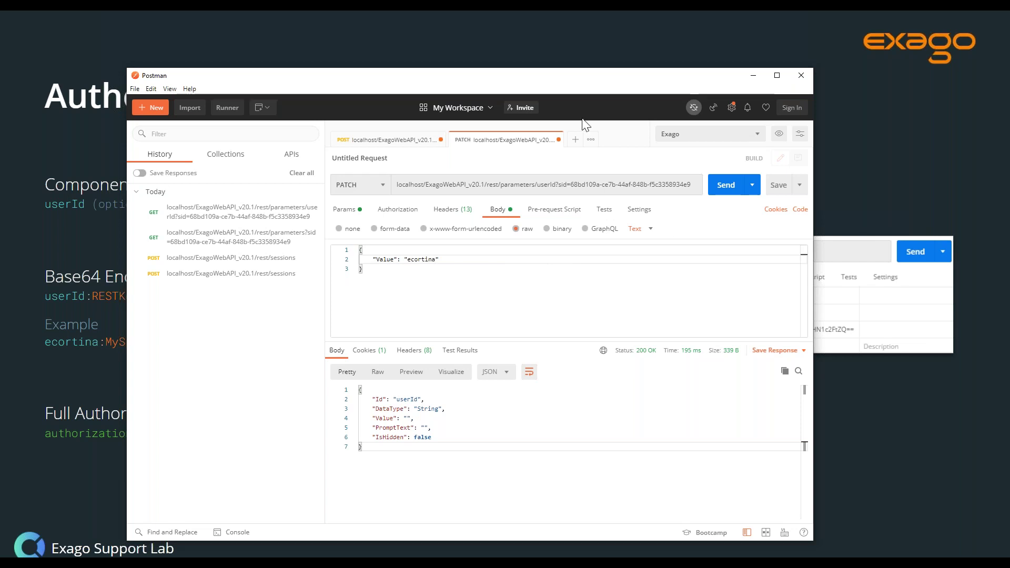
left_click(724, 190)
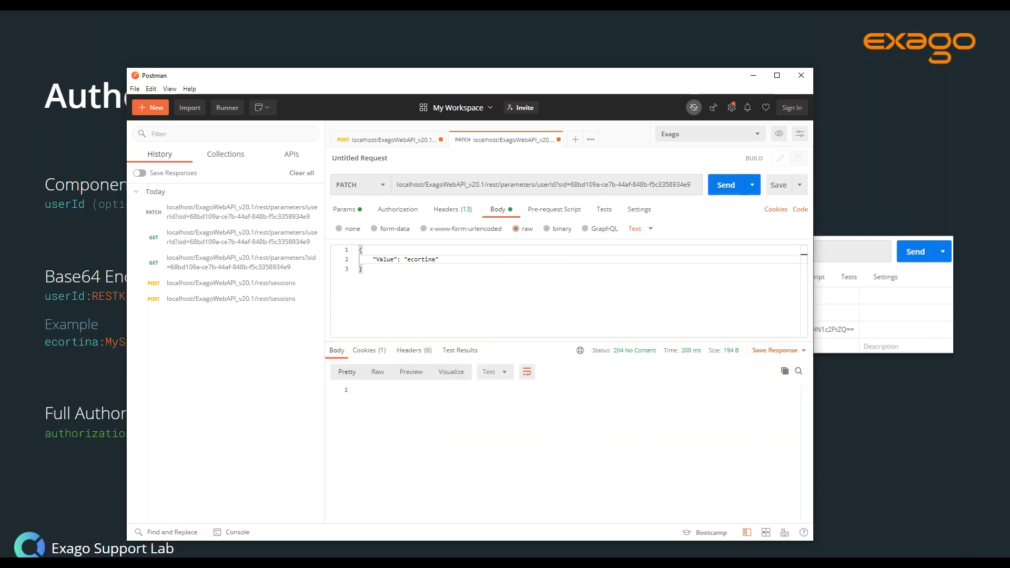
- Resend the userId request as GET to confirm its Value now holds the user's ID
mouse_move(632, 356)
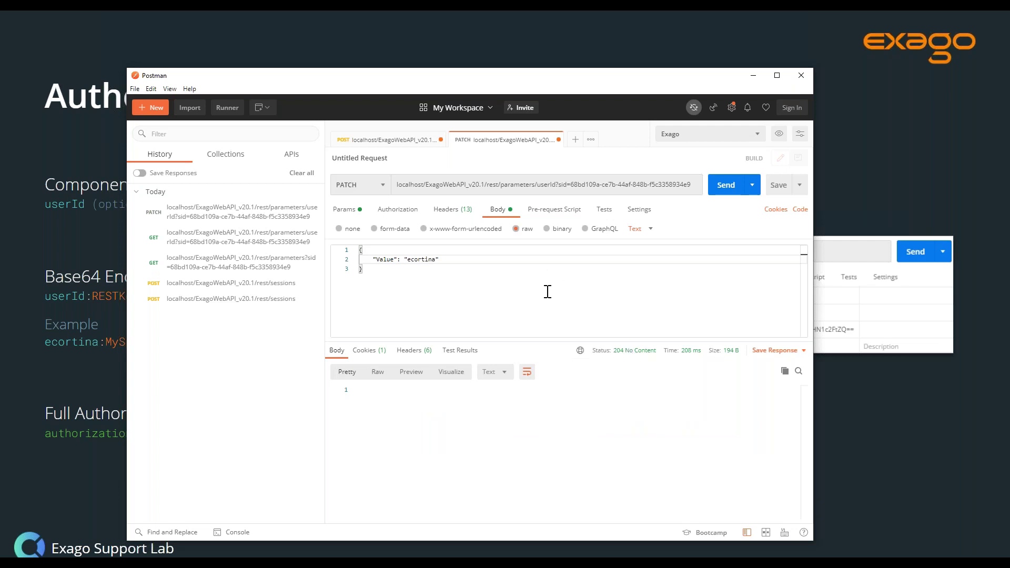
left_click(383, 185)
left_click(341, 207)
left_click(723, 195)
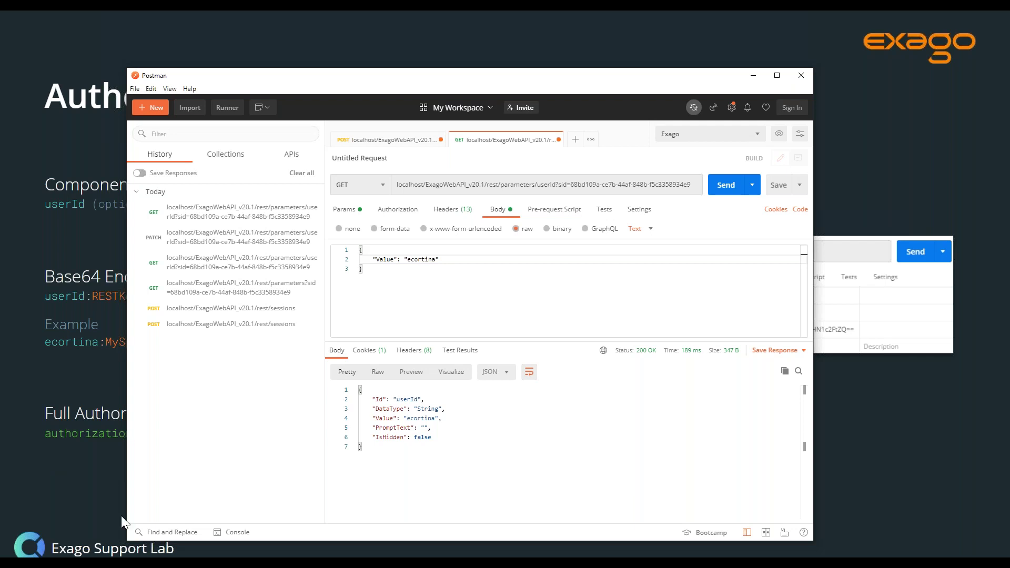
- Replace userId in the URL with StorageMgmt, keeping the sid, and send the GET
left_click(547, 182)
double_click(547, 183)
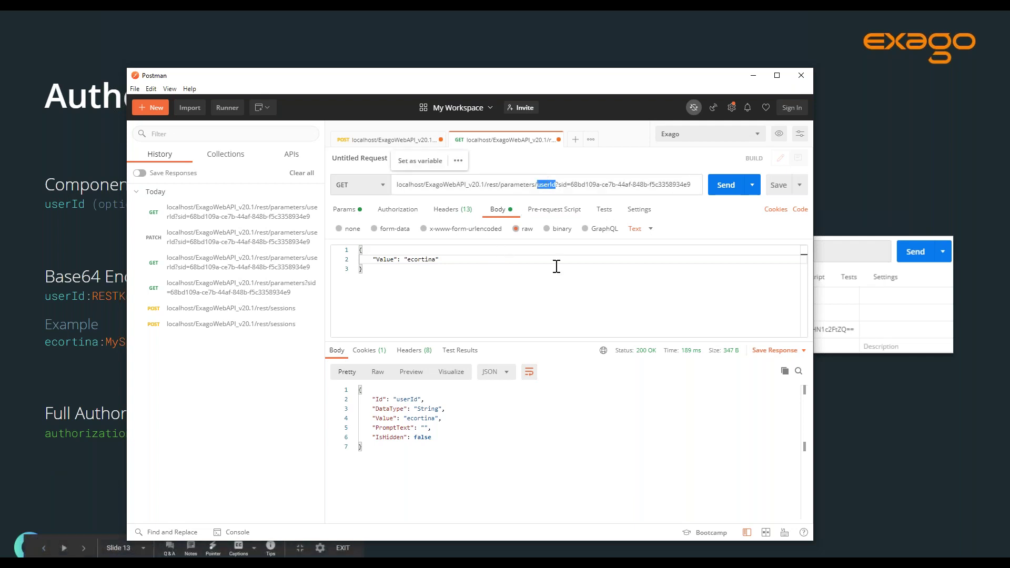
key("BackSpace")
key("BackSpace")
key("BackSpace")
key("BackSpace")
key("BackSpace")
key("BackSpace")
key("BackSpace")
key("BackSpace")
key("BackSpace")
key("BackSpace")
key("BackSpace")
key("BackSpace")
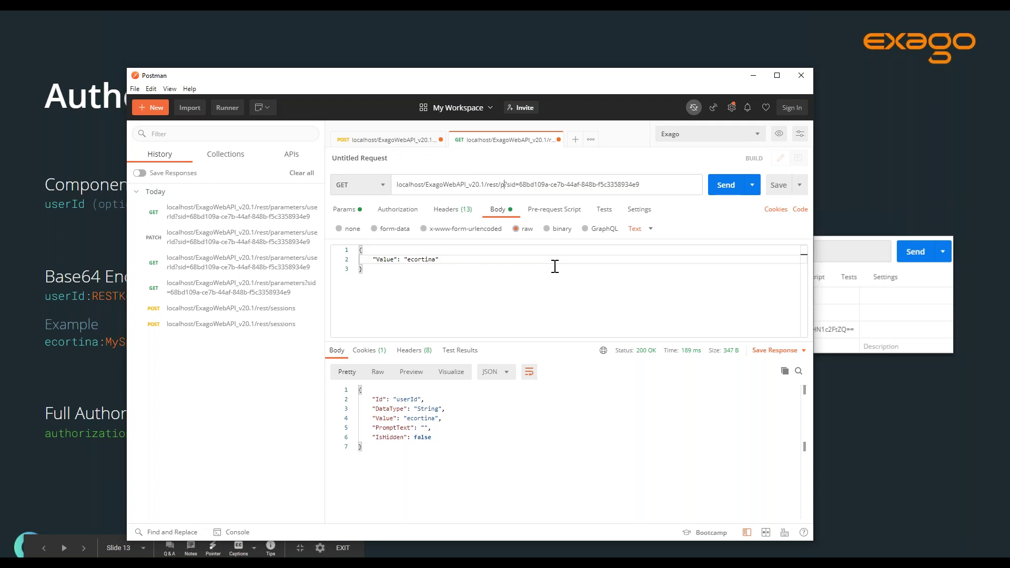
type("St")
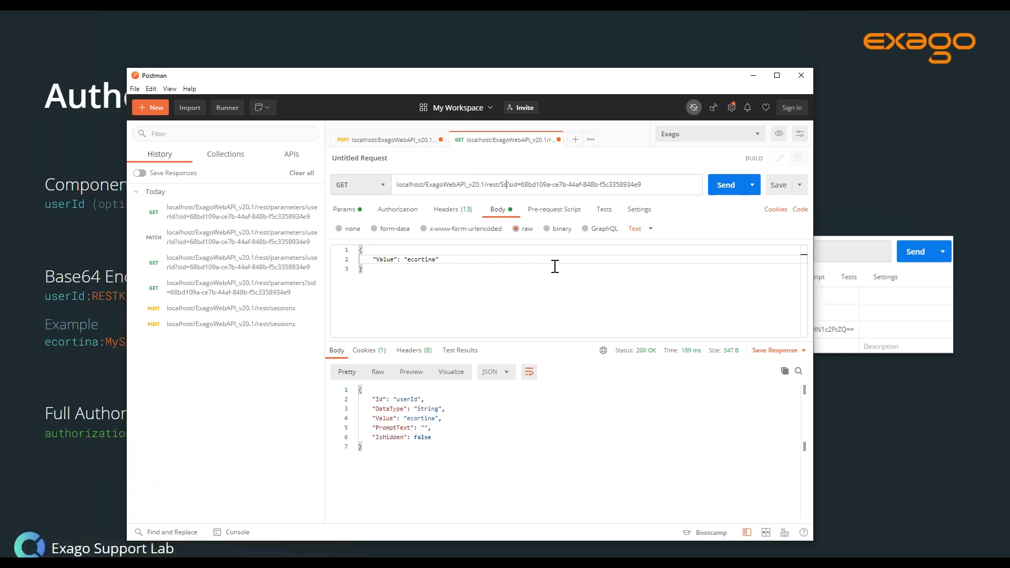
type("orageMgmt")
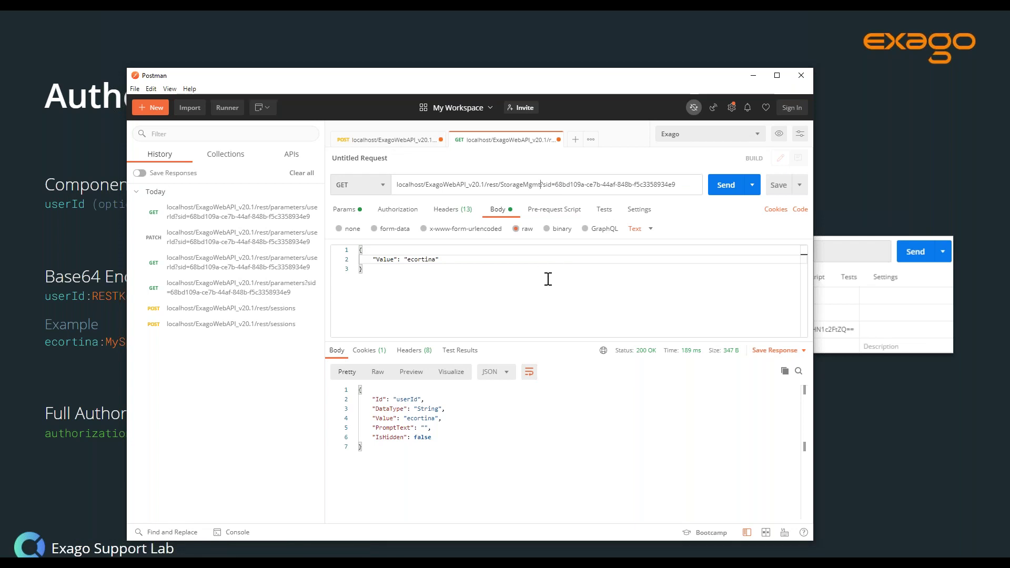
left_click(726, 187)
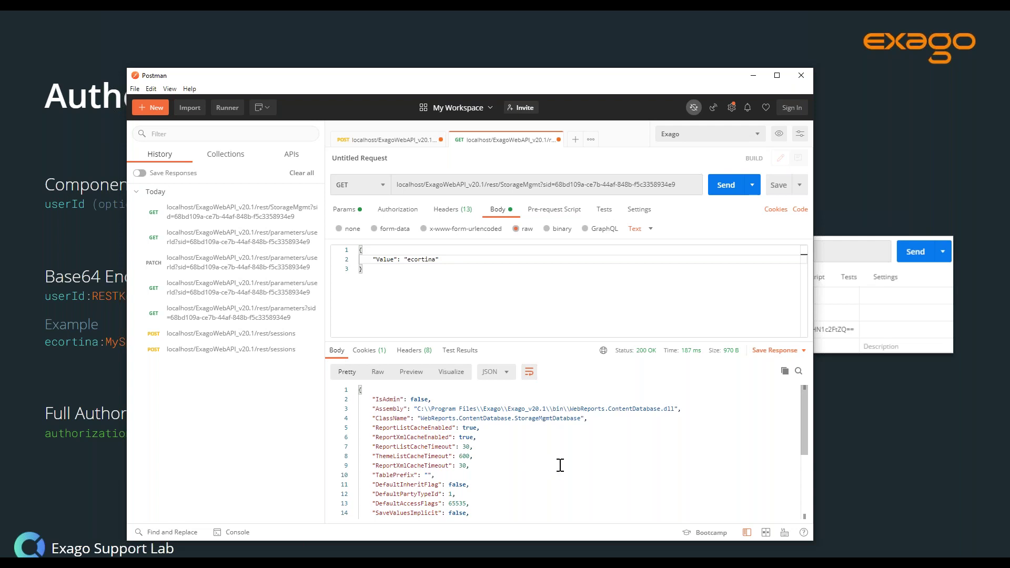
scroll(557, 460, "down", 4)
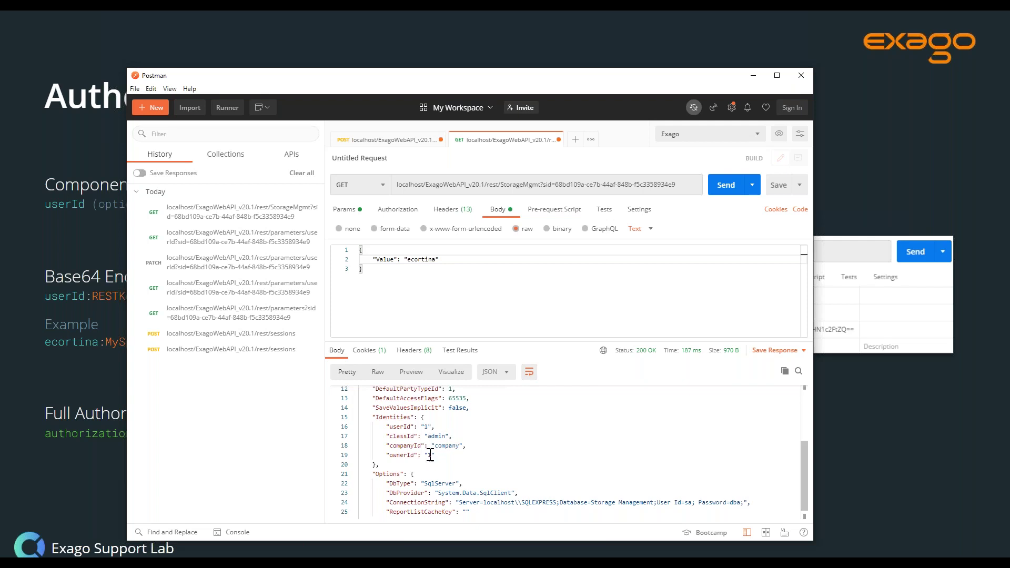
key("alt+Tab")
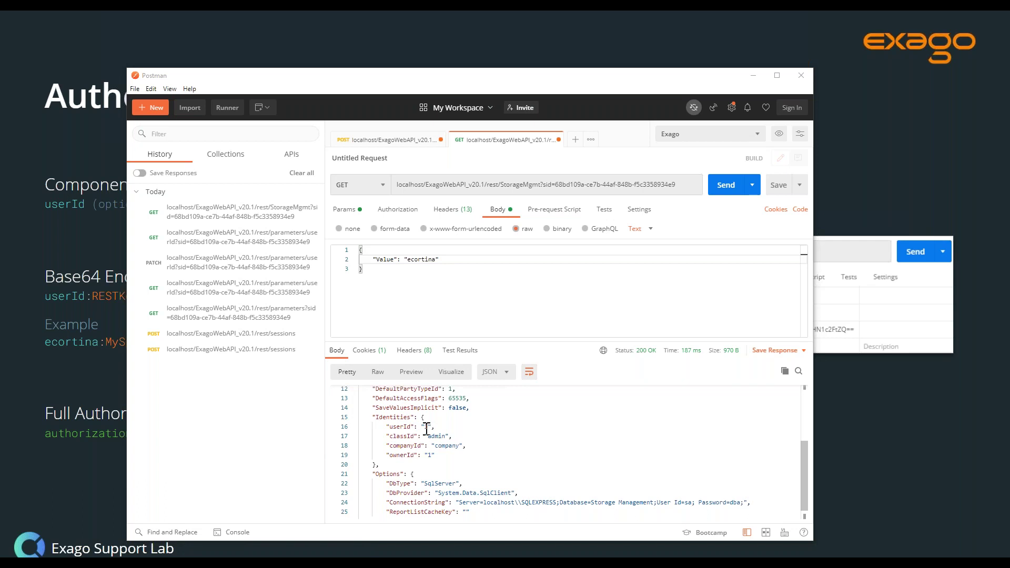
- Paste an Identities JSON block setting userId and ownerId to the user's ID as the body
key("ctrl+a")
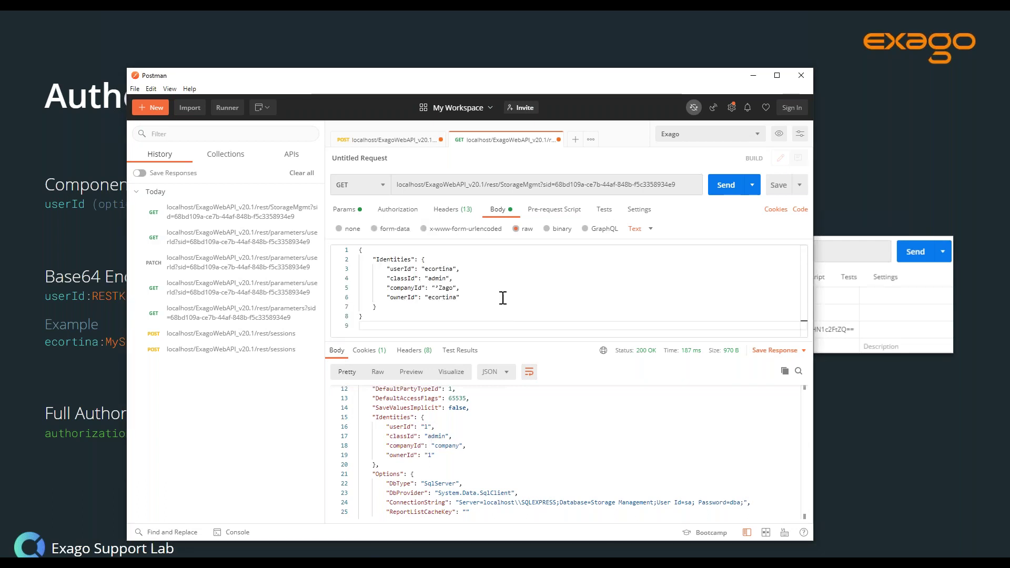
double_click(447, 269)
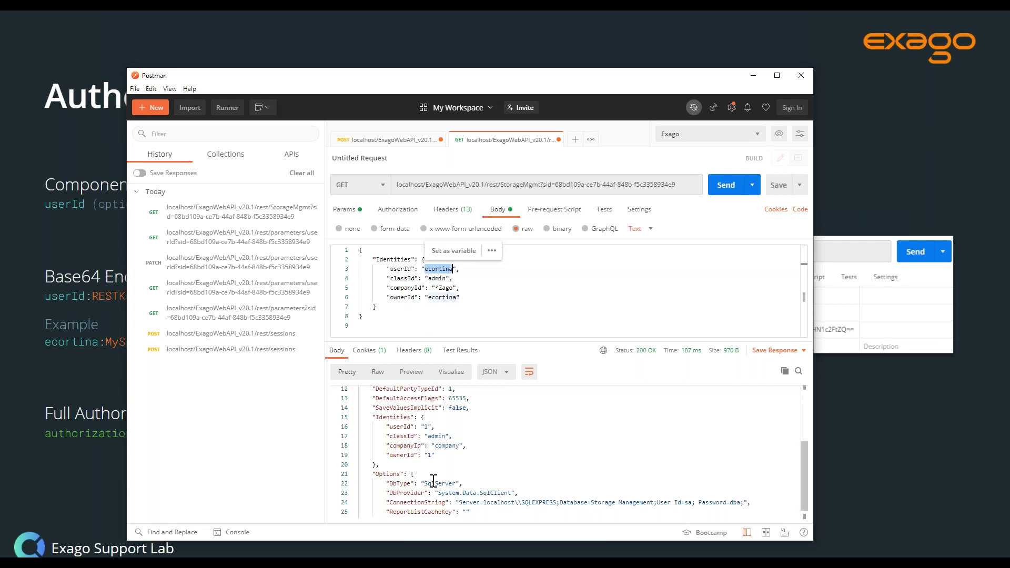
double_click(442, 298)
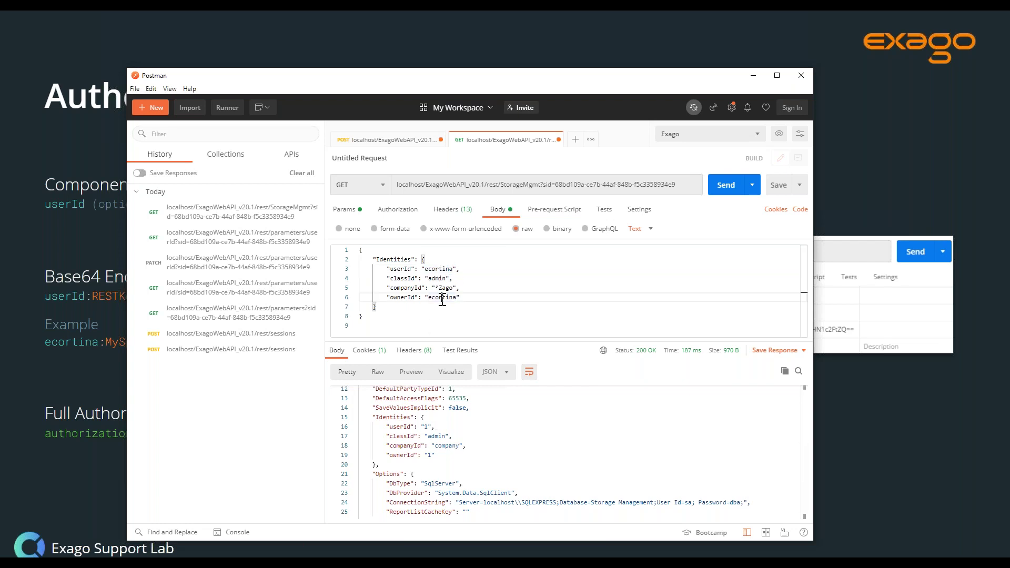
left_click(528, 303)
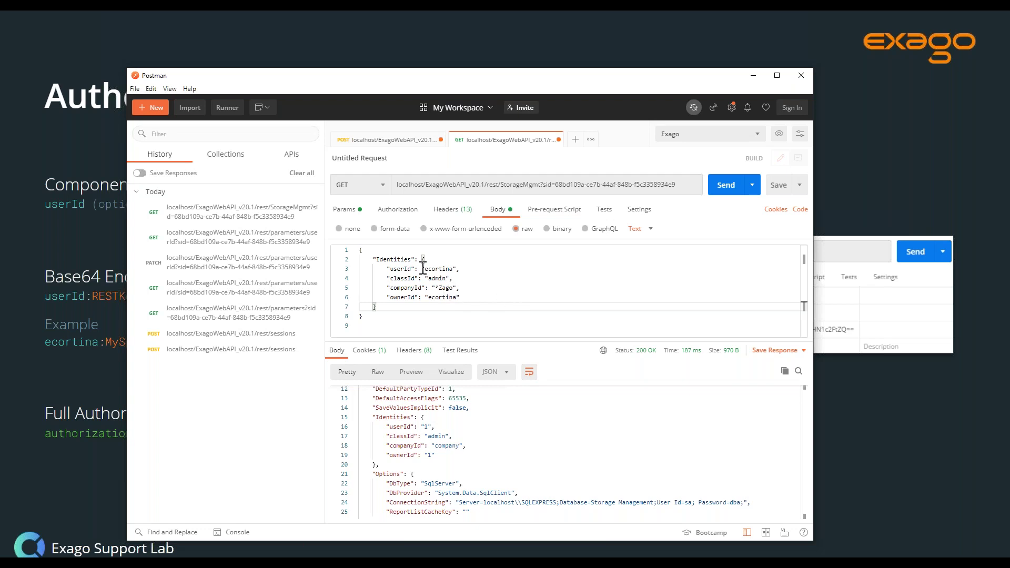
left_click(519, 277)
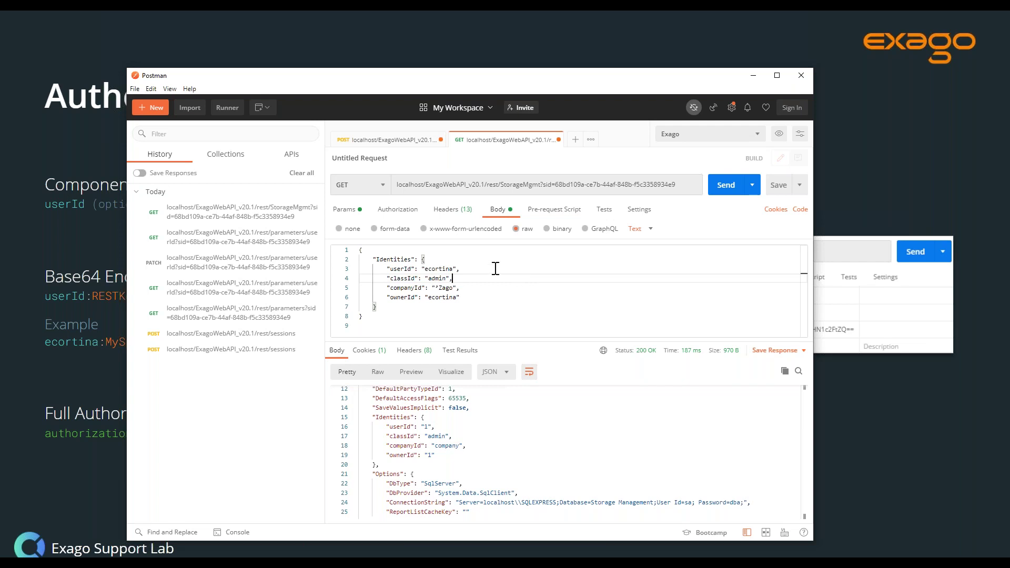
left_click(384, 190)
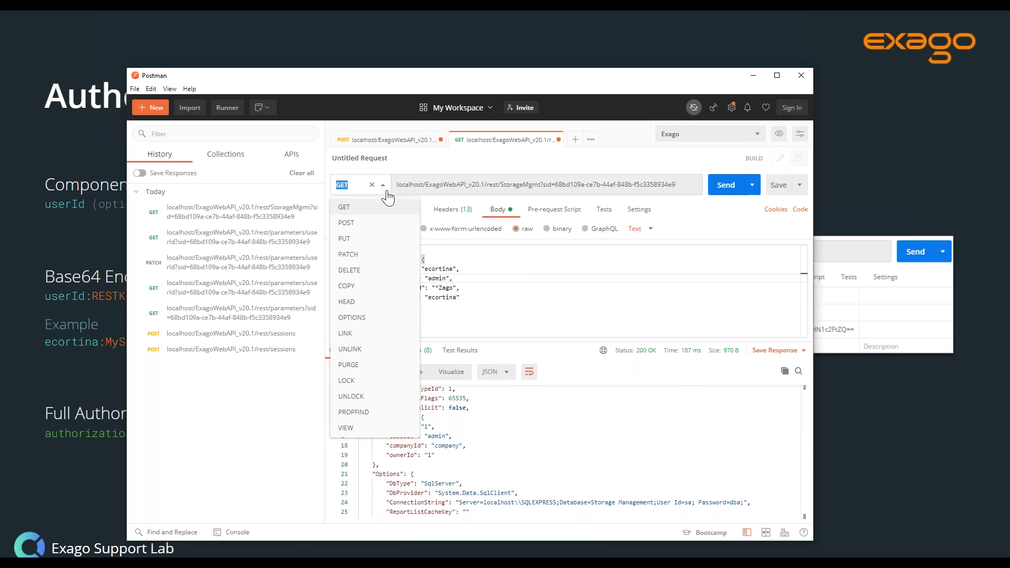
- Send the Identities body as a PATCH to rest/StorageMgmt and review the updated response
left_click(357, 258)
left_click(488, 269)
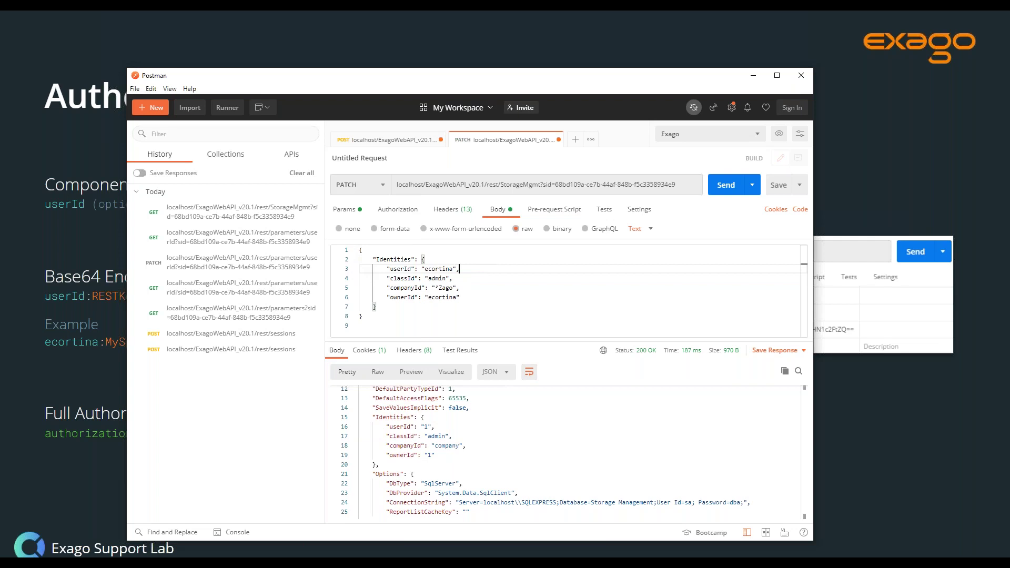
left_click(720, 189)
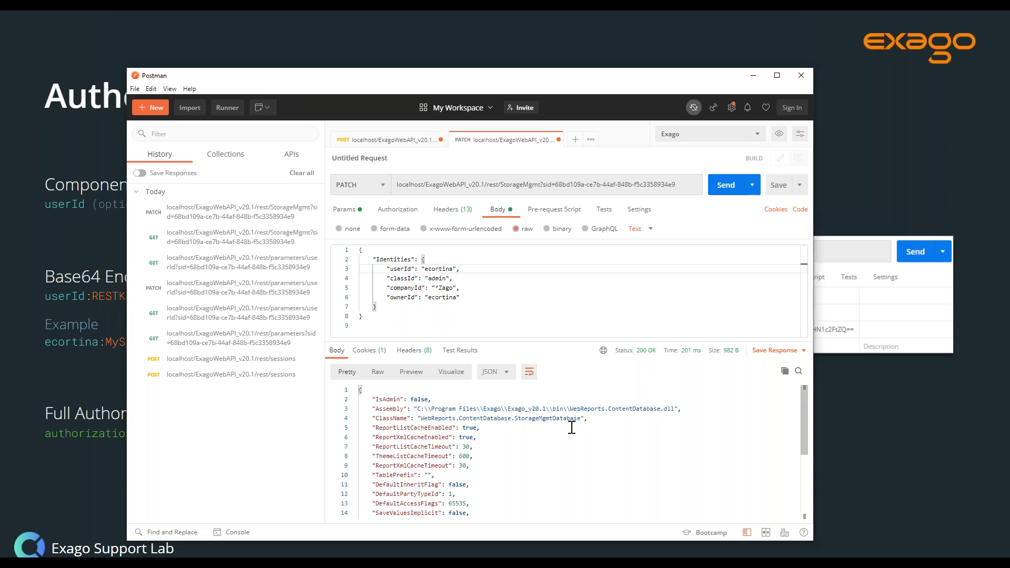
scroll(570, 424, "down", 3)
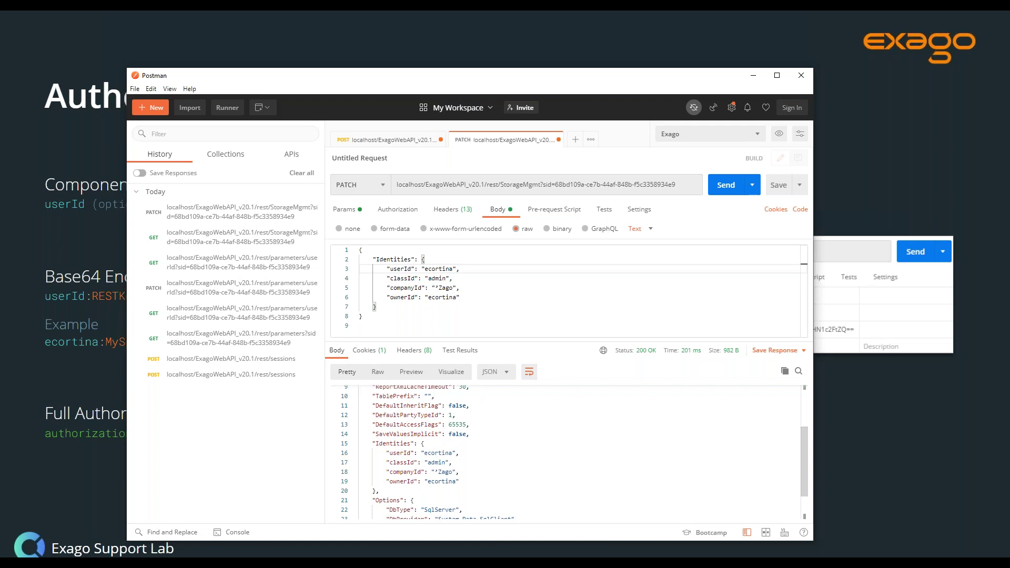
left_click(387, 140)
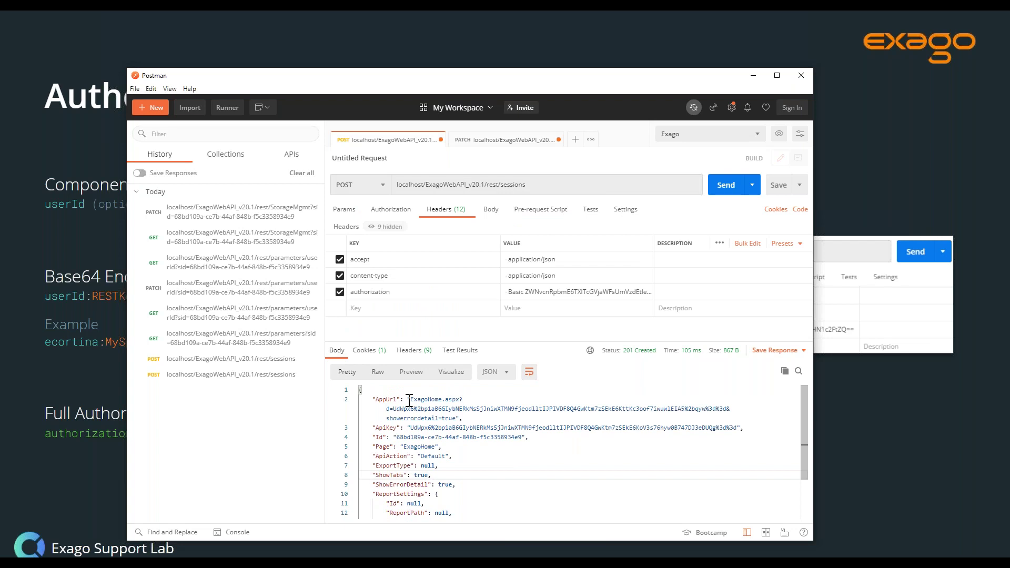
- Copy the AppUrl value from the sessions response and bring up Exago in the browser
left_click_drag(411, 400, 456, 418)
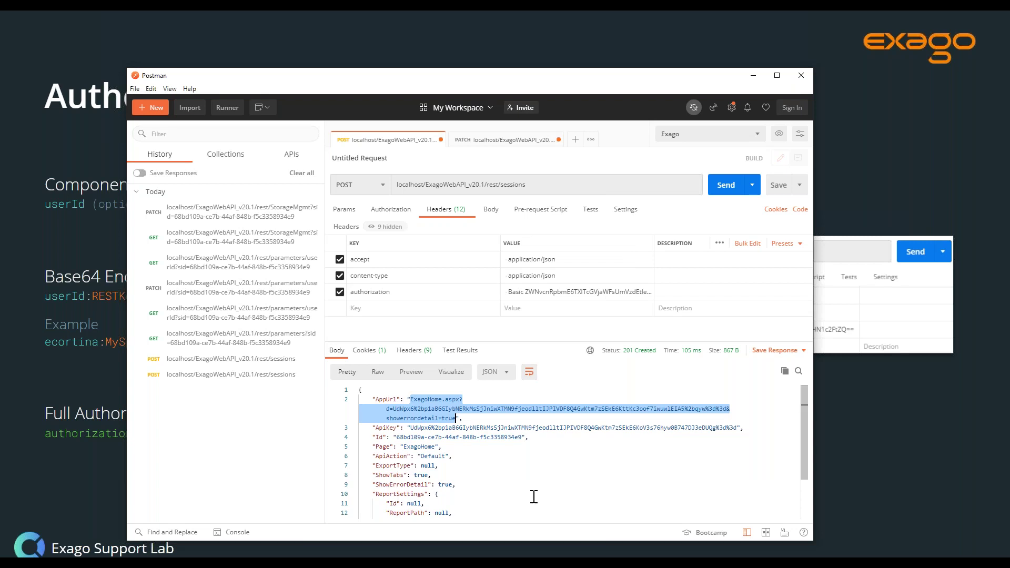
key("alt+Tab")
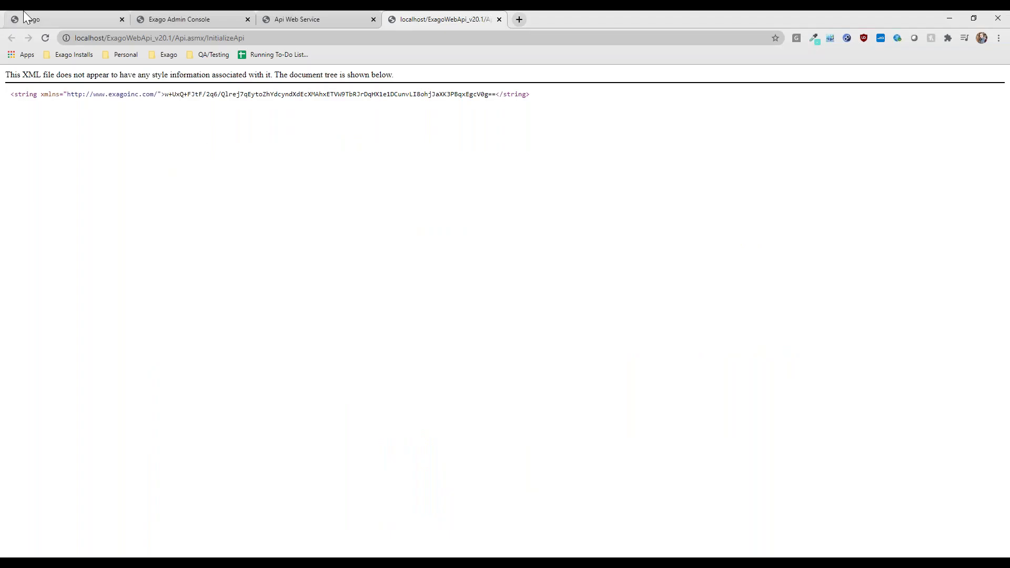
left_click(27, 19)
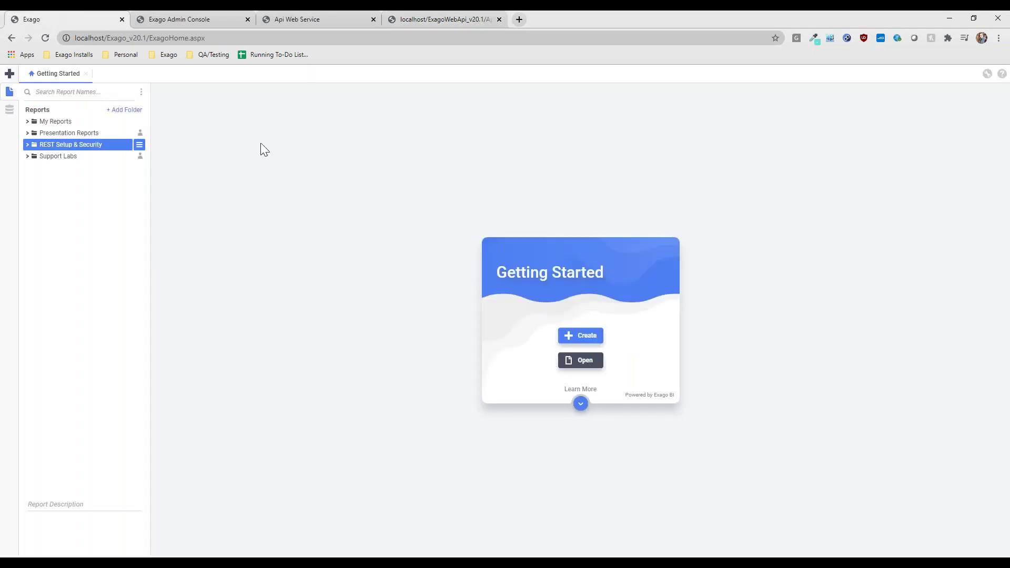
- Load the session AppUrl in place of ExagoHome.aspx in the browser's address bar
left_click(179, 38)
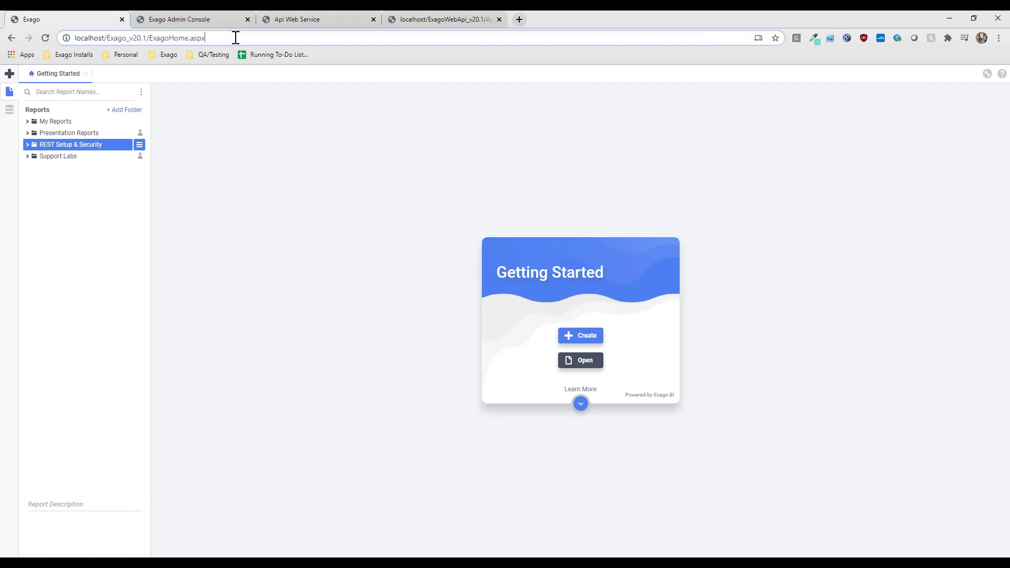
left_click_drag(149, 38, 252, 37)
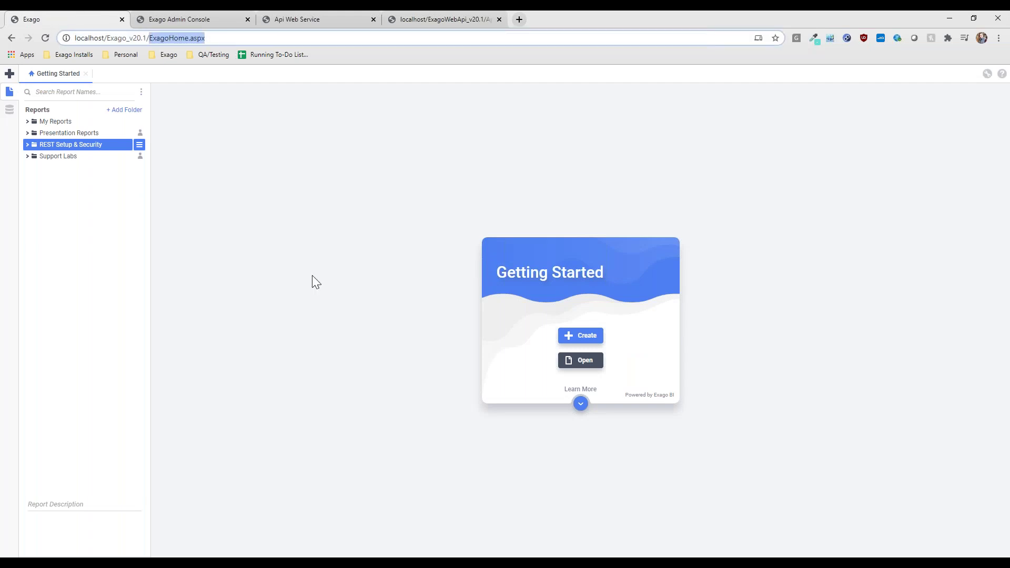
type("ExagoHome.aspx?d=UdWpx6%2bp1aB6GlybNERkMsSjJniwXTMN9fjeodlltlJPIVDF8Q4GwKtm7zSEkE6KttKc3oof7iwuwlEIA5%2bqyw%3d%3d&showerrordetail=true")
key("Return")
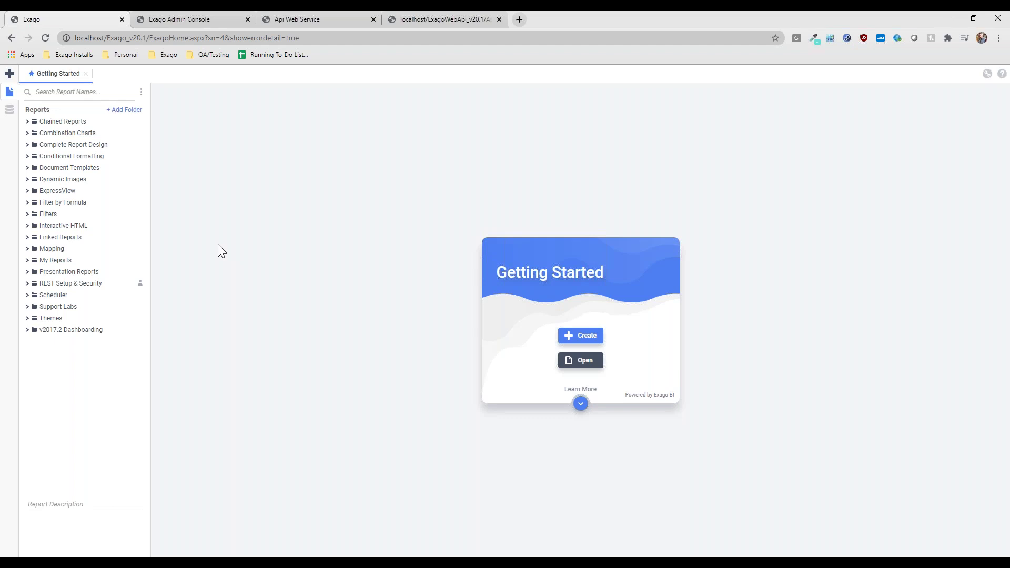
- Run the userId report from REST Setup & Security, then open it in the designer
left_click(88, 284)
left_click(85, 294)
left_click(128, 295)
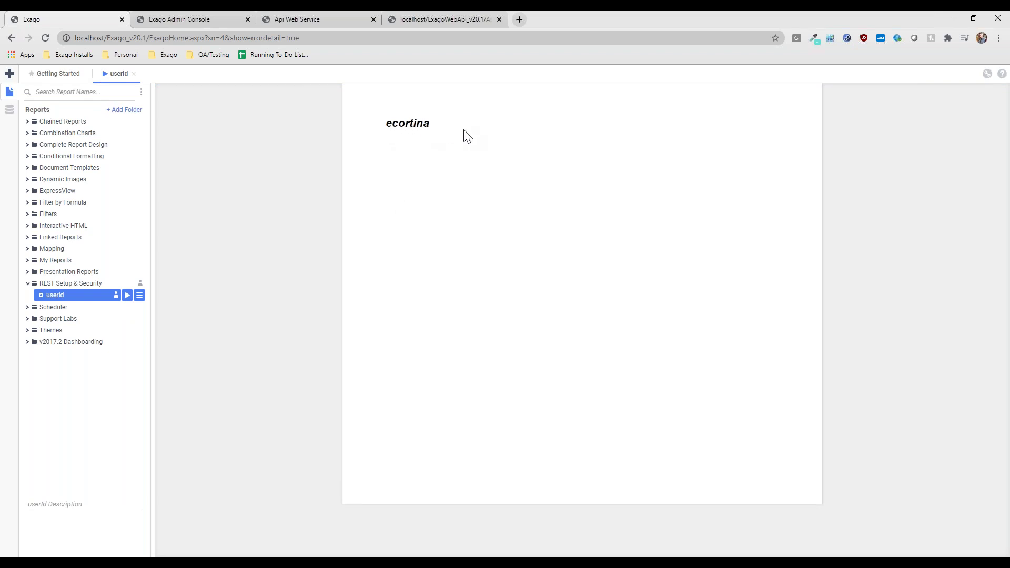
double_click(61, 296)
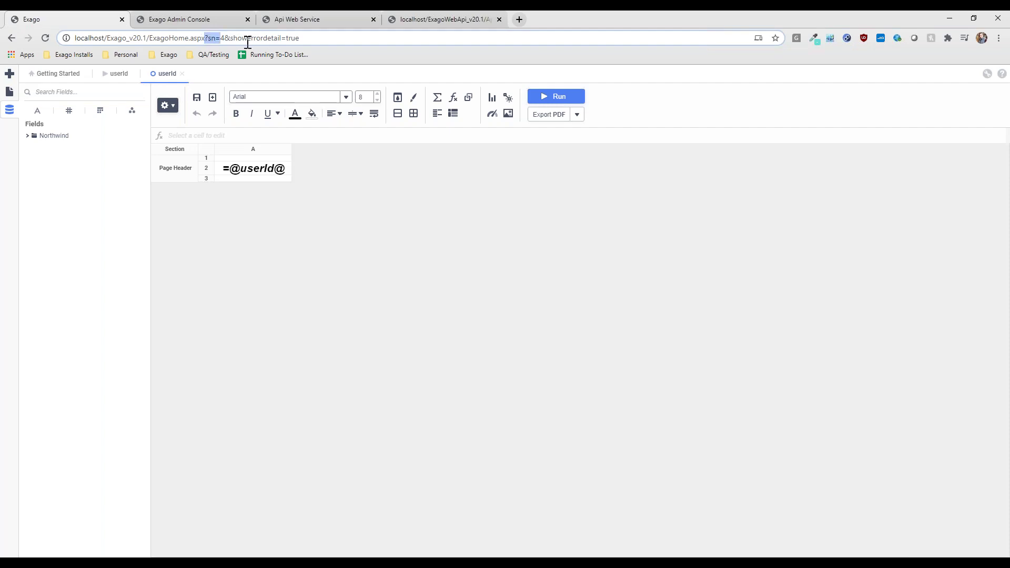
- Reload Exago with the session query string removed from the address
left_click_drag(209, 39, 347, 218)
key("BackSpace")
key("Return")
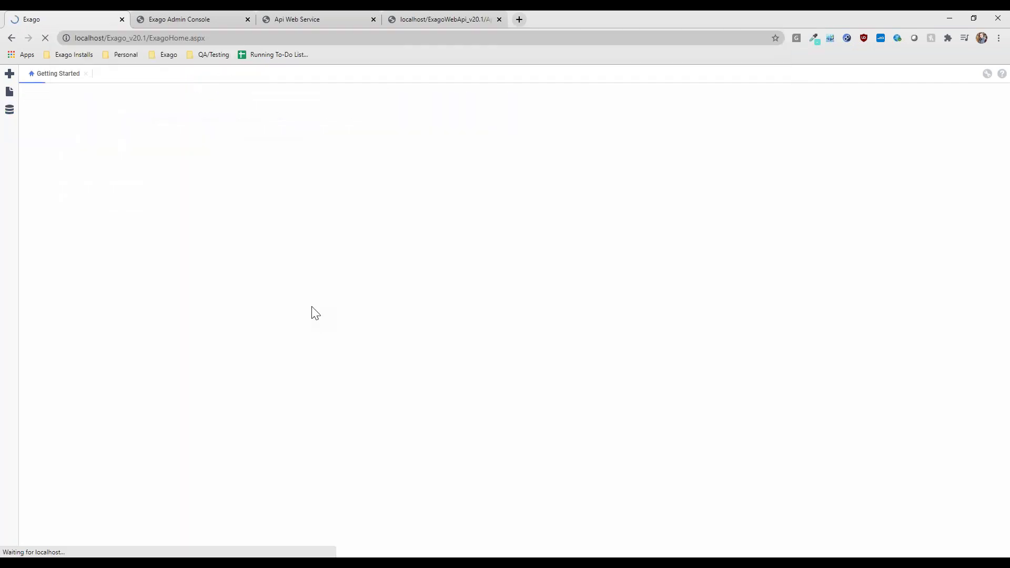
- Run the userId report under REST Setup & Security, confirm it's blank, and close its output
left_click(67, 145)
left_click(75, 156)
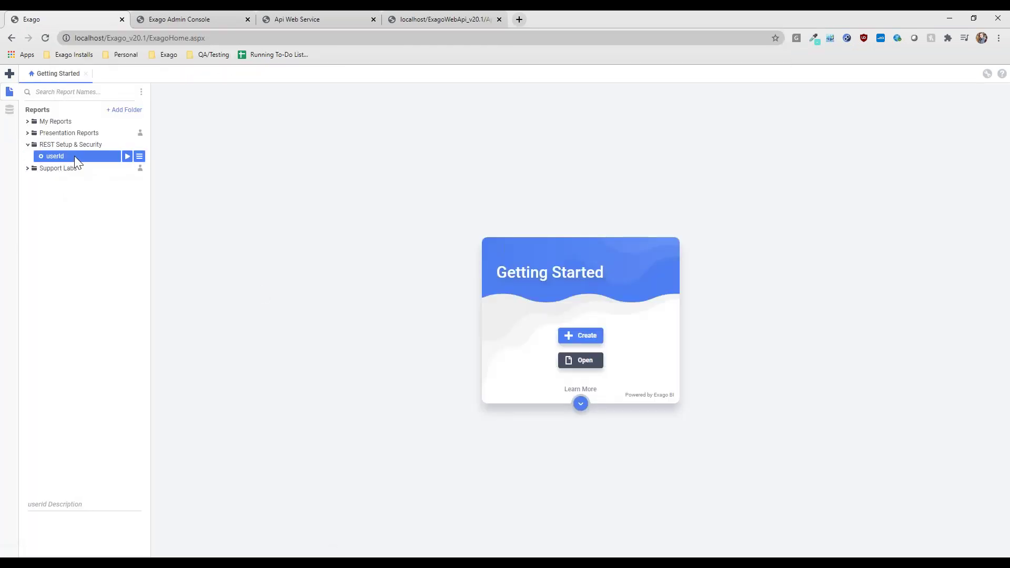
left_click(127, 156)
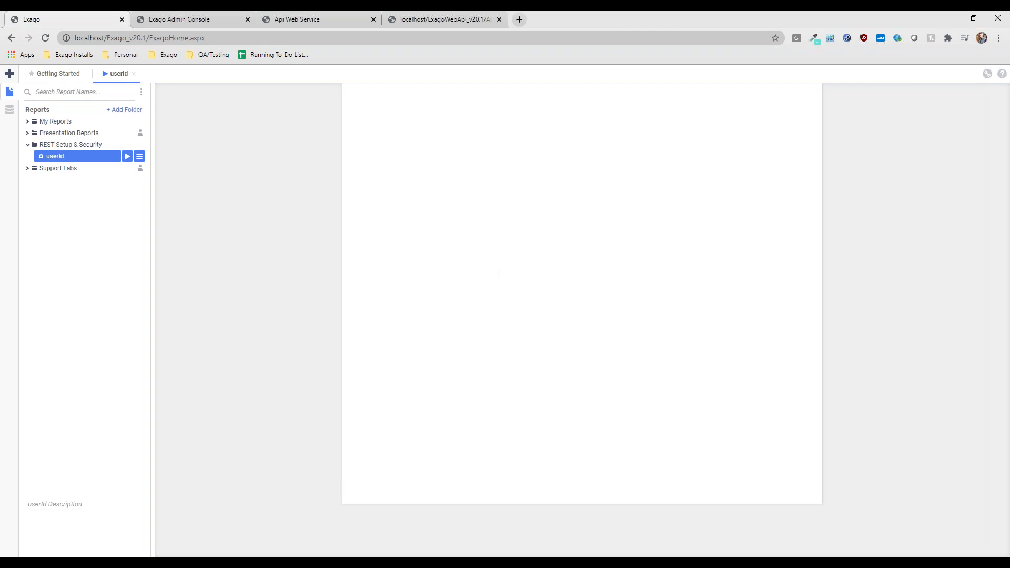
middle_click(114, 78)
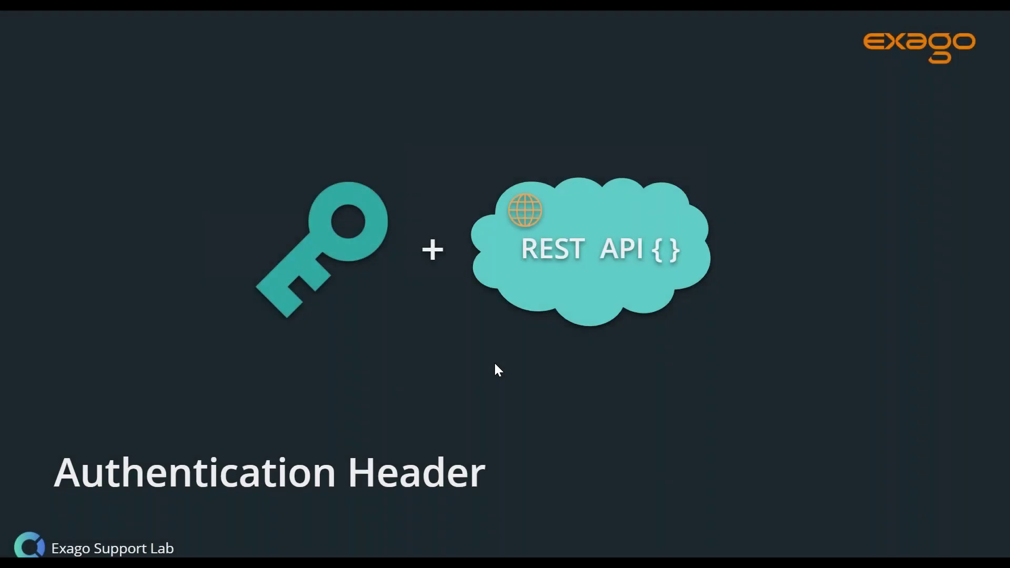
- Advance to the 'Steps' slide and show its first point, 'String to sign is UTF-8 encoded'
left_click(848, 380)
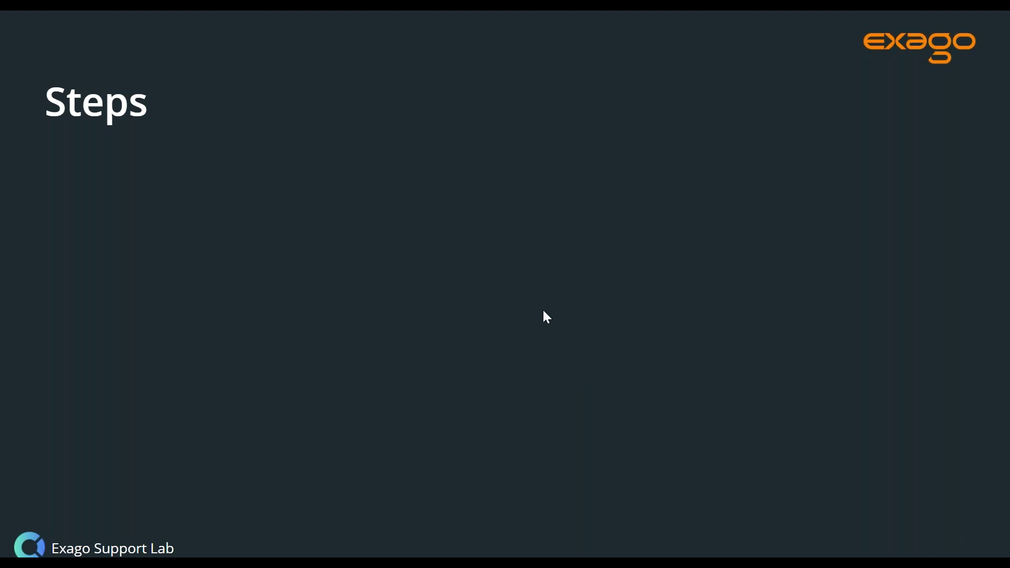
left_click(592, 251)
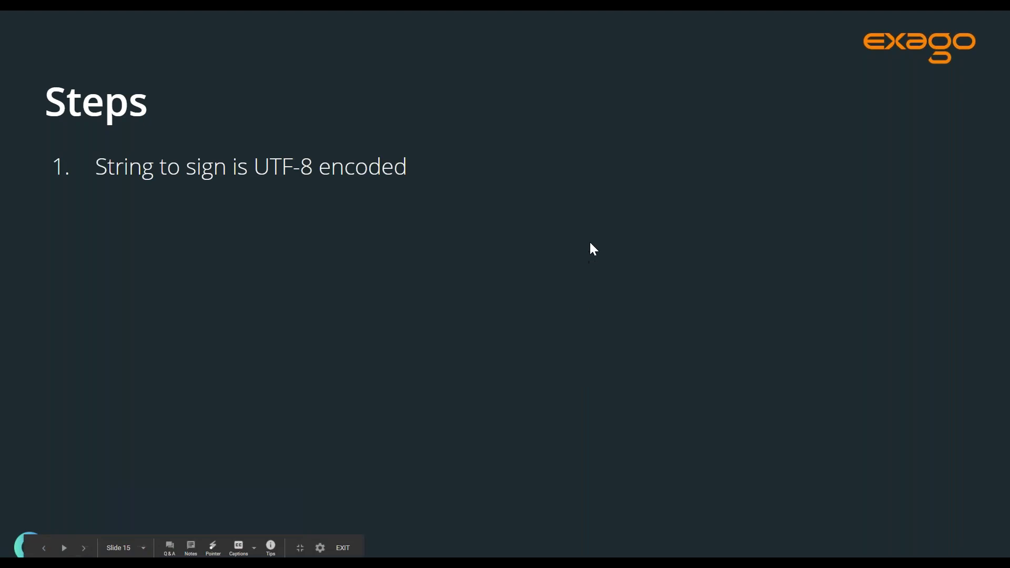